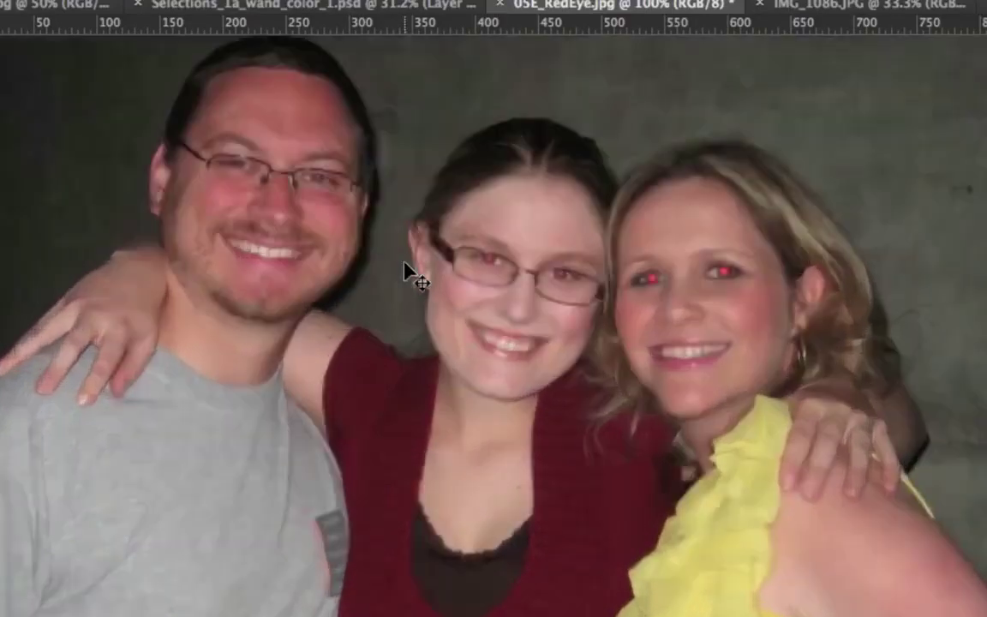
- Remove the red eye from both eyes of the woman with glasses and the woman in the yellow top
left_click_drag(511, 148, 342, 345)
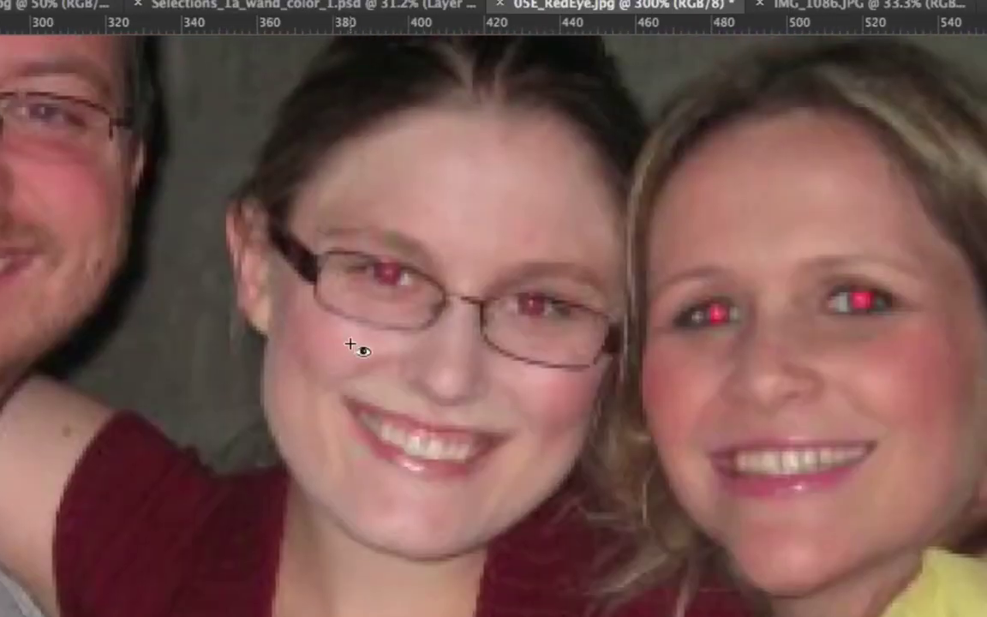
left_click(387, 274)
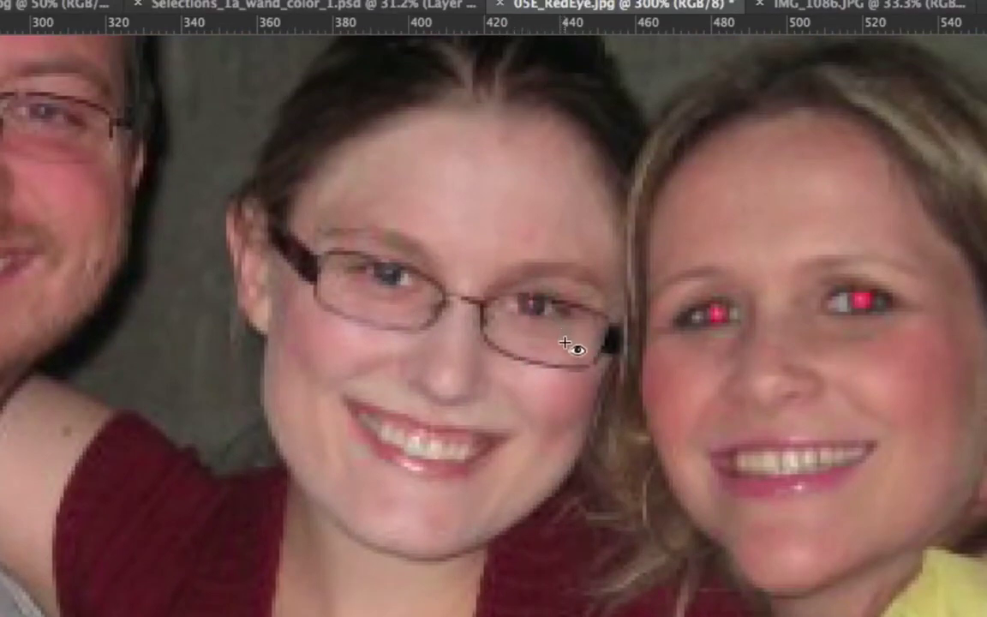
left_click(530, 298)
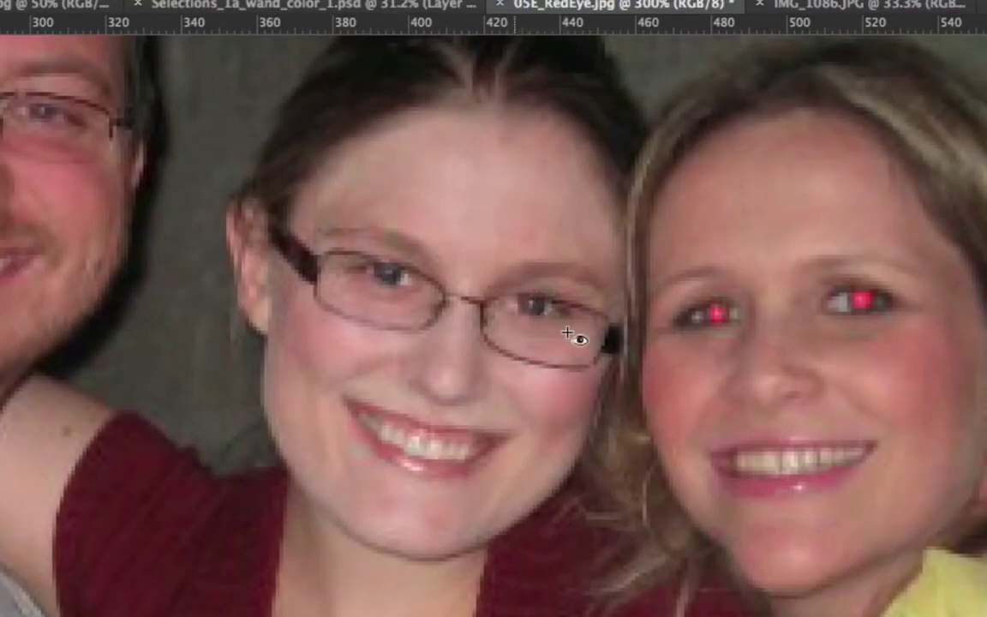
left_click(709, 314)
left_click(867, 296)
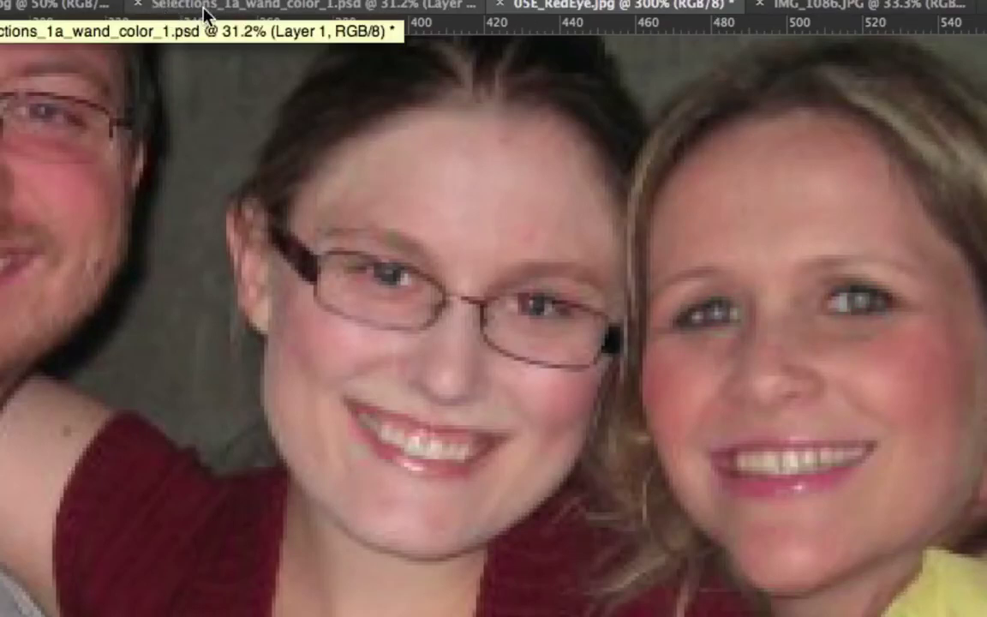
- Switch to the Spot Healing Brush and close 05E_RedEye.jpg
left_click(257, 11)
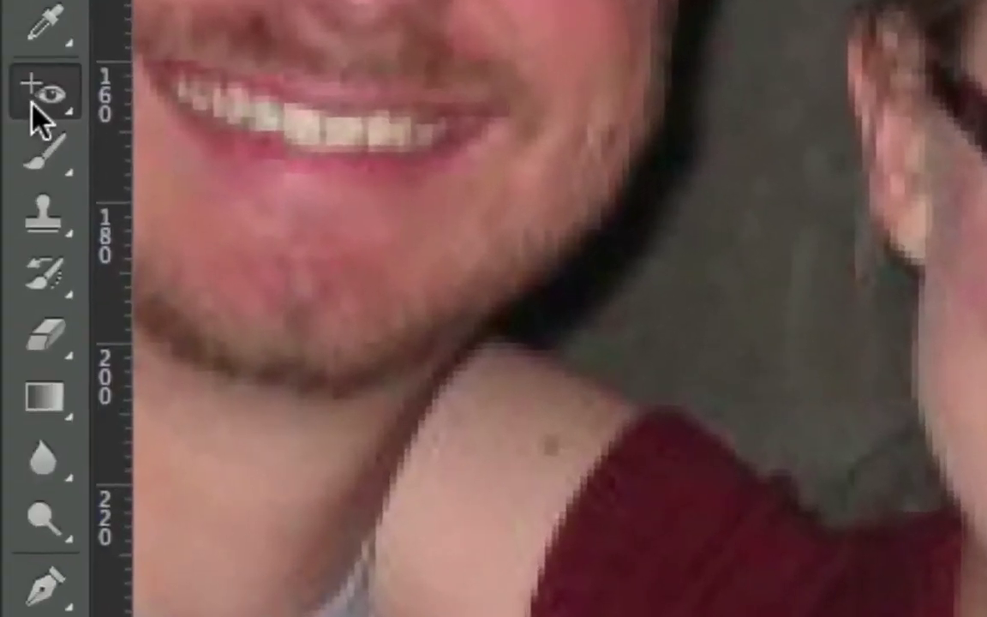
right_click(33, 108)
left_click(187, 92)
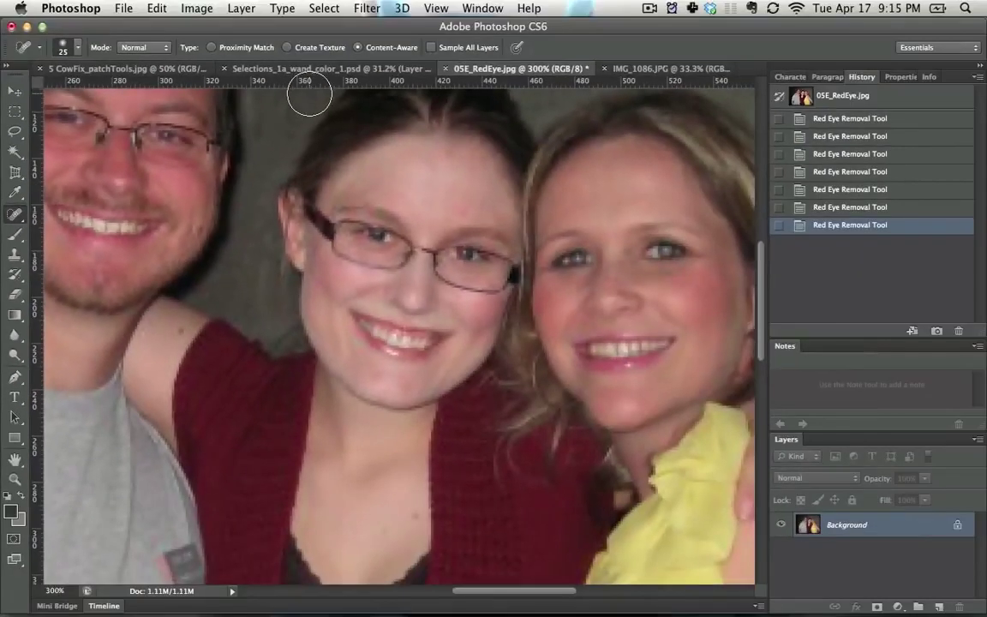
key("super+w")
left_click(437, 233)
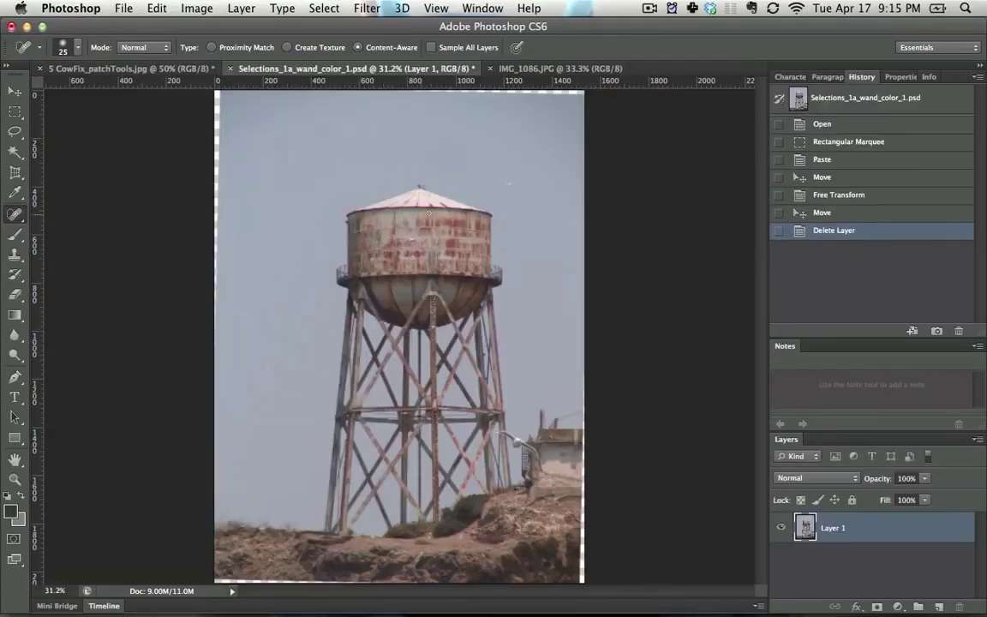
- In 5 CowFix_patchTools.jpg, spot-heal the barbed wire crossing the black cow's lower body and enlarge the brush to 175 px
left_click(143, 68)
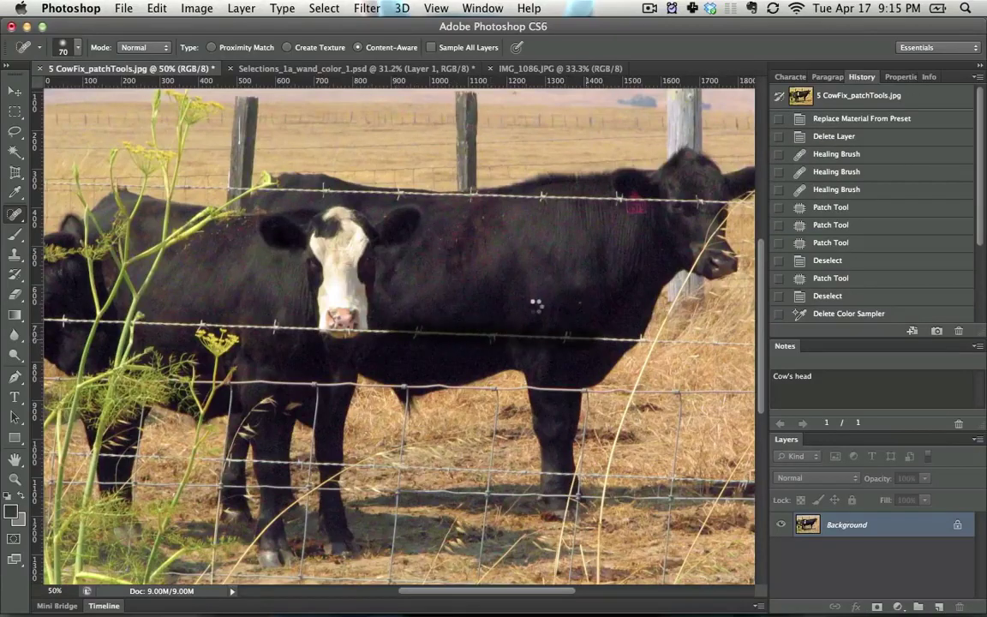
left_click_drag(535, 314, 537, 315)
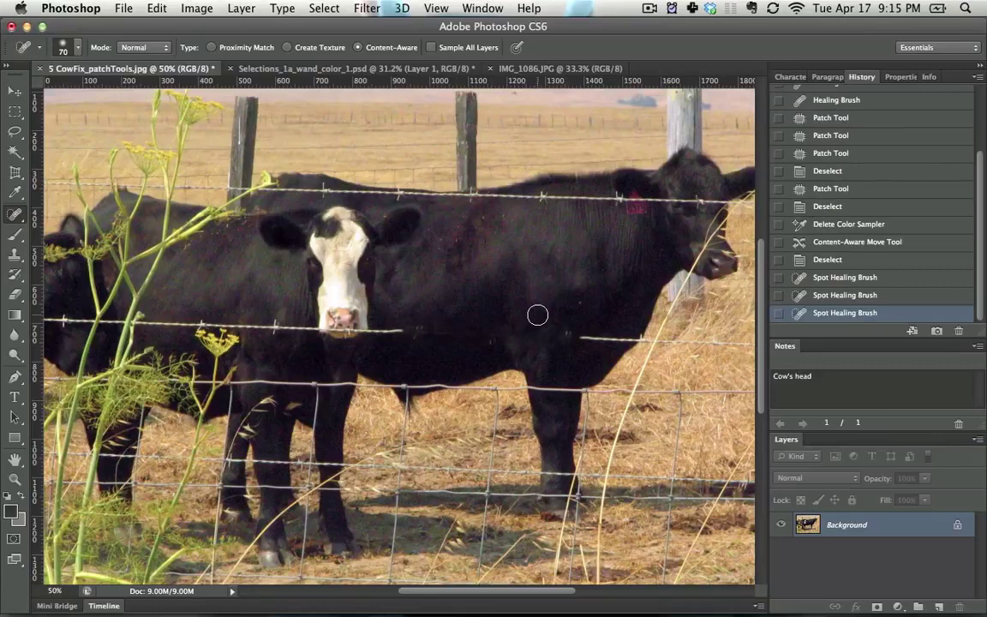
right_click(432, 329)
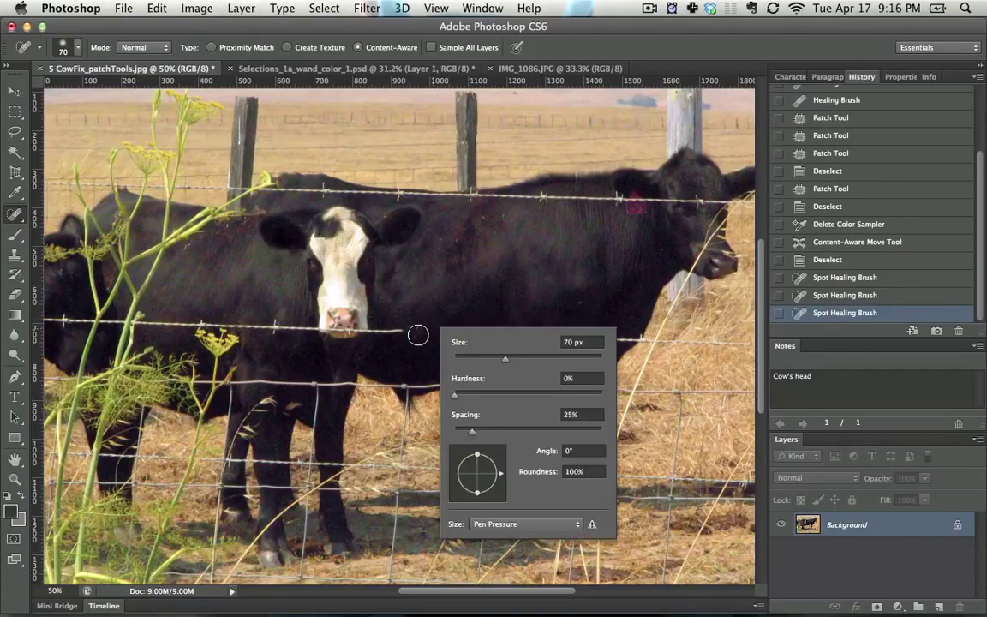
left_click(418, 334)
left_click(508, 337)
key("bracketright")
key("bracketright")
key("bracketright")
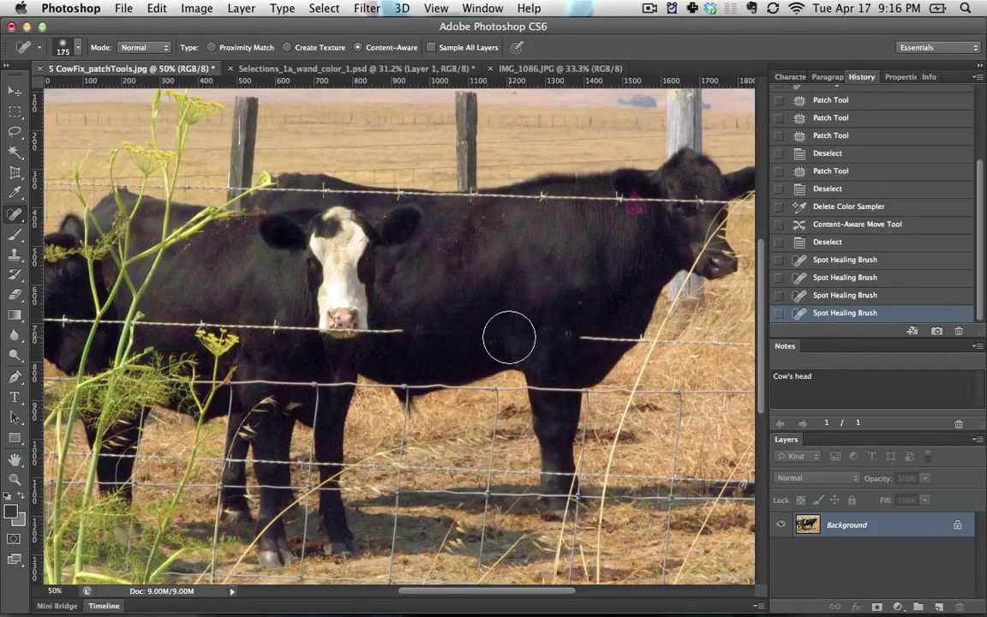
- Launch Mouseposé and turn on its keystroke display, leaving the Mouseposé spotlight effect off
key("super+space")
type("mou")
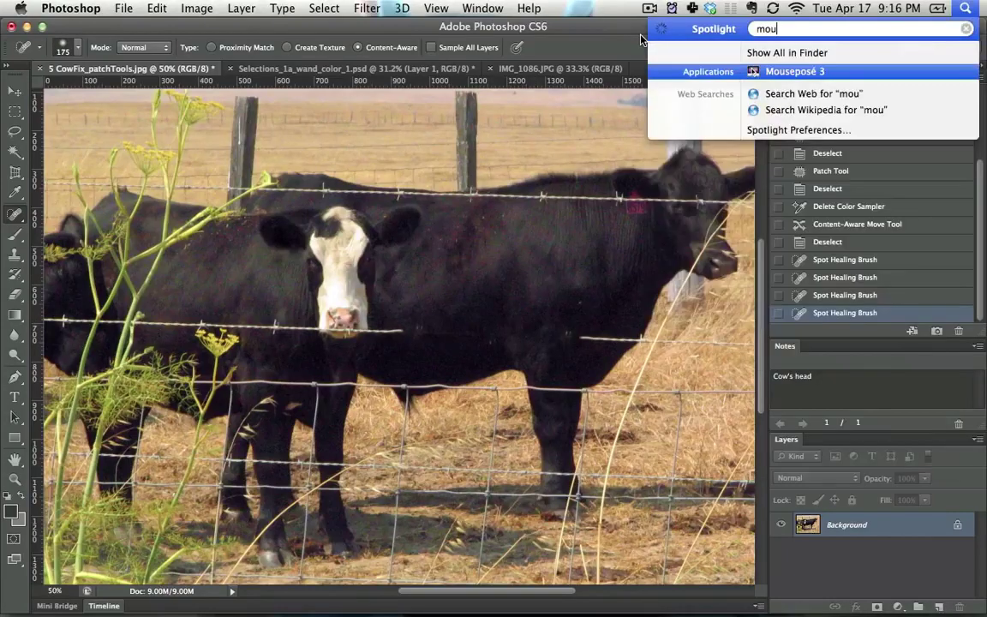
key("Escape")
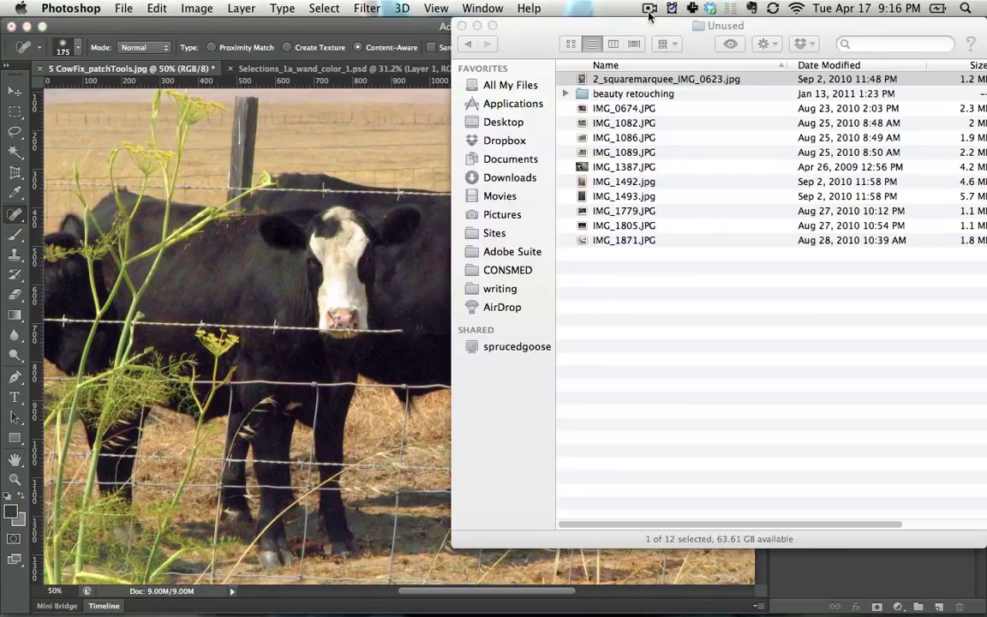
left_click(623, 44)
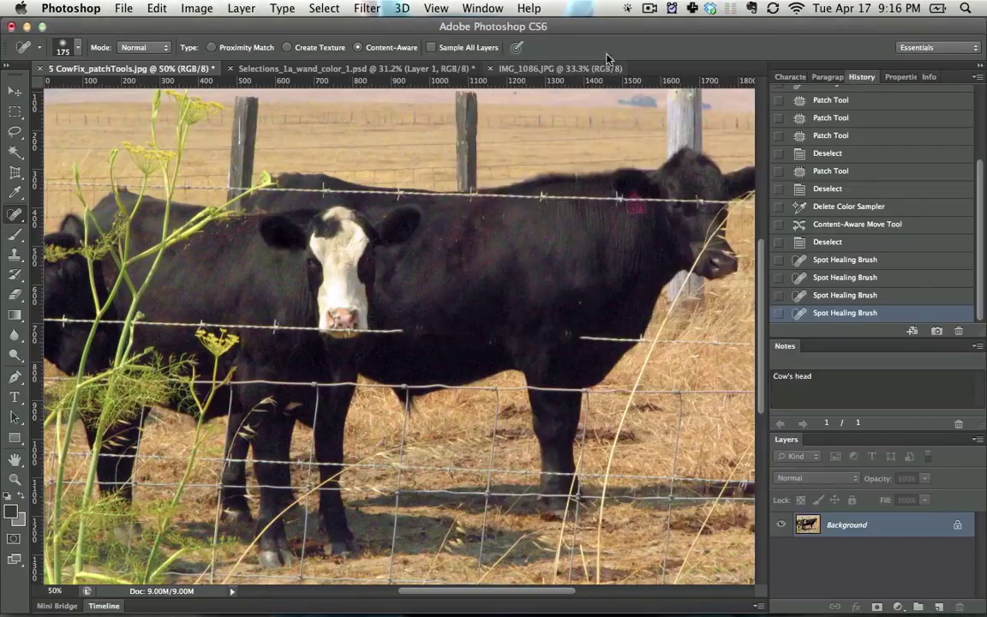
left_click(628, 8)
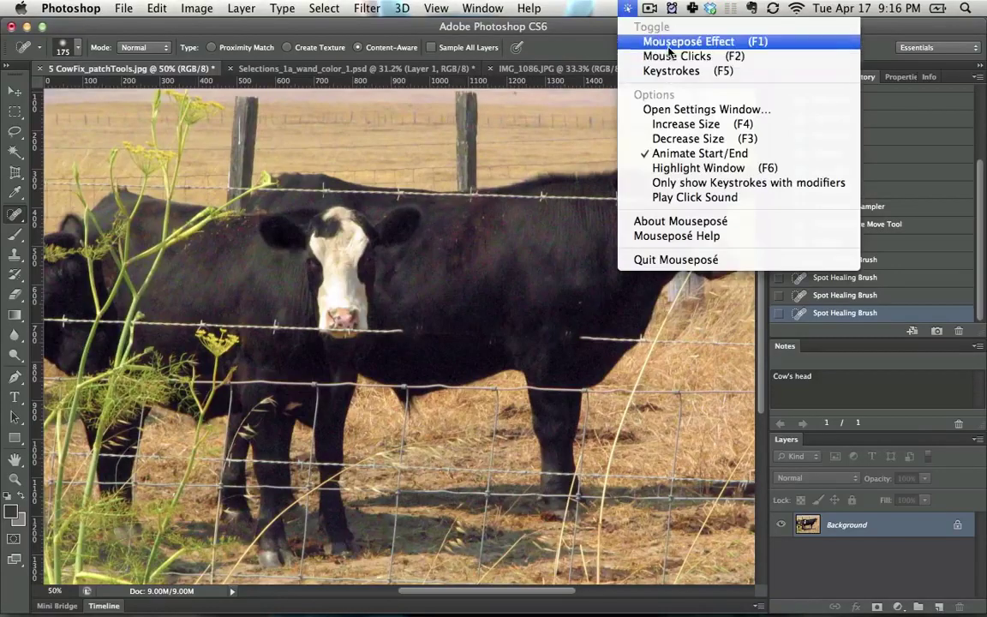
left_click(625, 7)
left_click(624, 7)
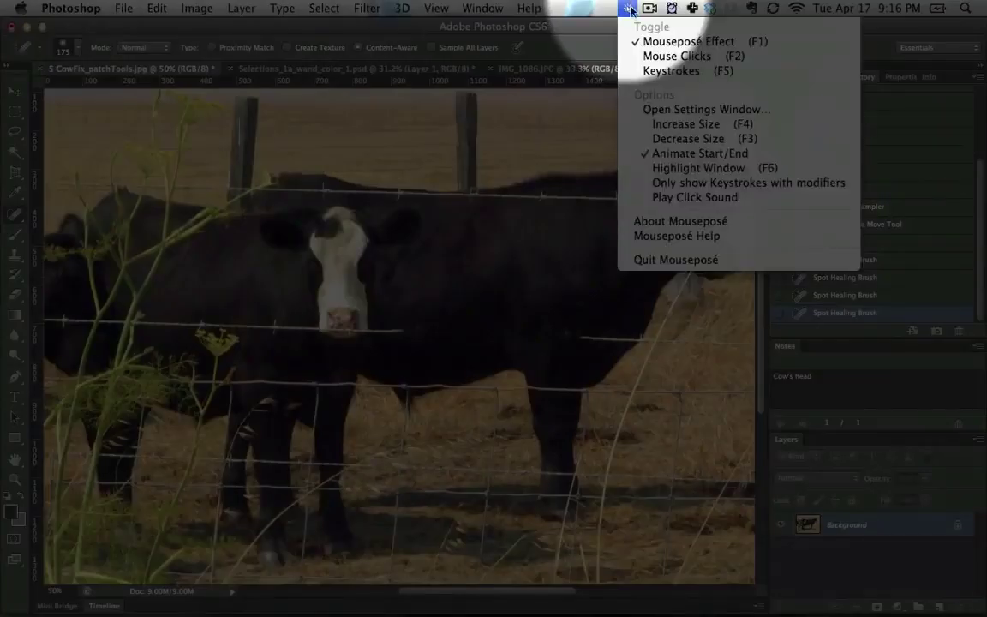
left_click(666, 70)
left_click(626, 8)
left_click(656, 41)
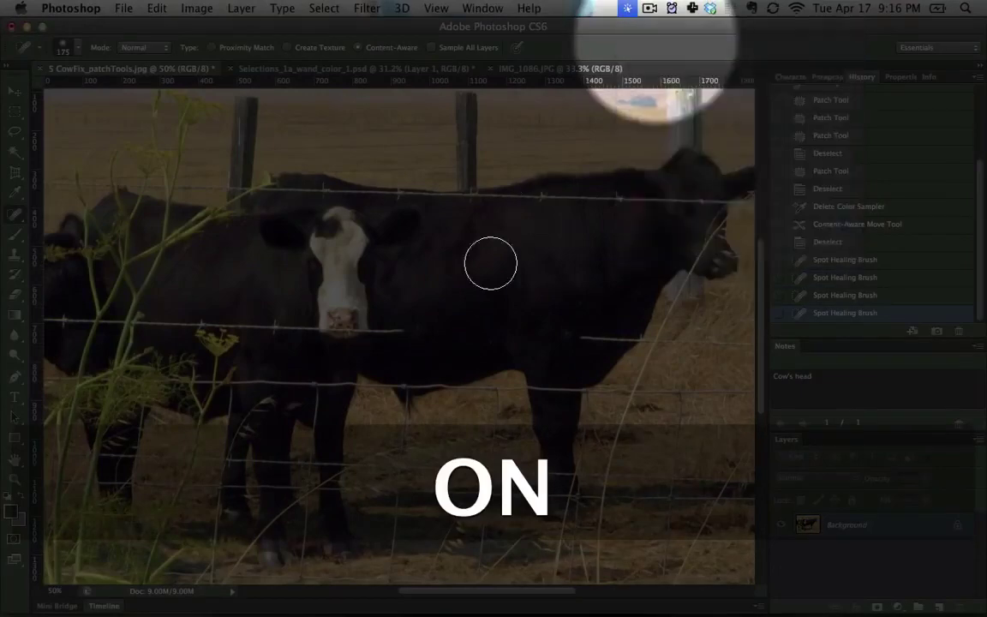
- Enlarge the Spot Healing Brush to 400 px and shrink it back down to 90 px
key("bracketright")
key("bracketright")
key("bracketright")
key("bracketright")
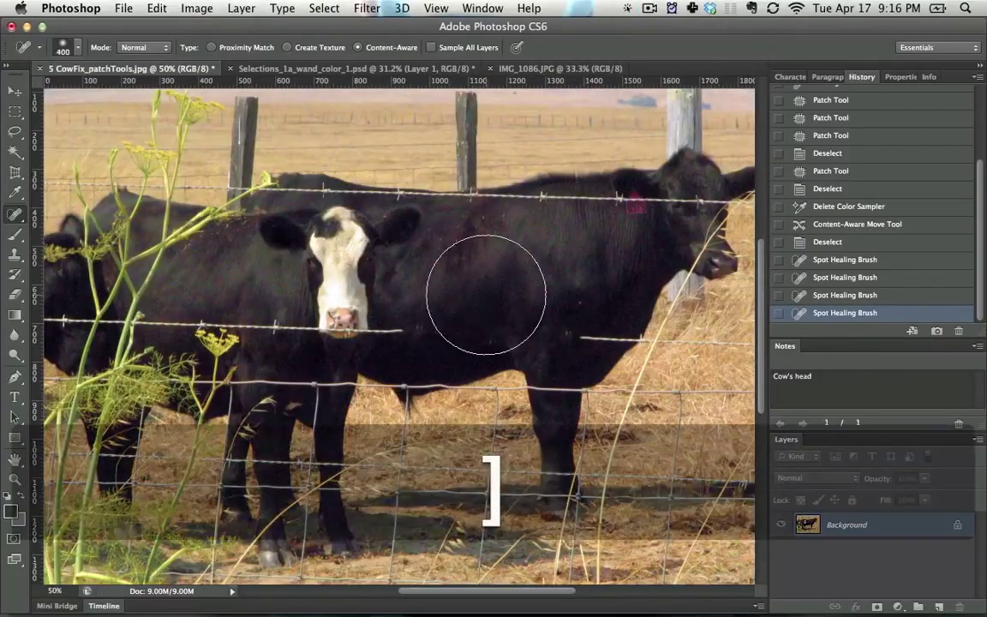
key("bracketleft")
key("bracketleft")
key("bracketleft")
key("bracketleft")
key("bracketleft")
key("bracketleft")
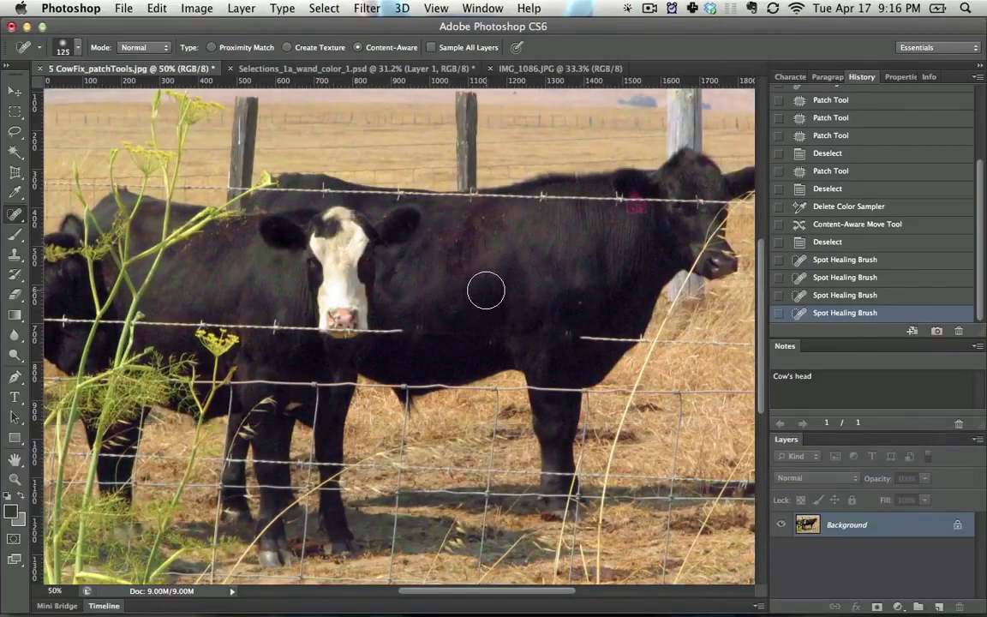
key("bracketleft")
- Try to spot-heal the upper barbed wire across the cow's shoulder, inspect it at 100%, and undo the stroke
left_click_drag(501, 182, 611, 200)
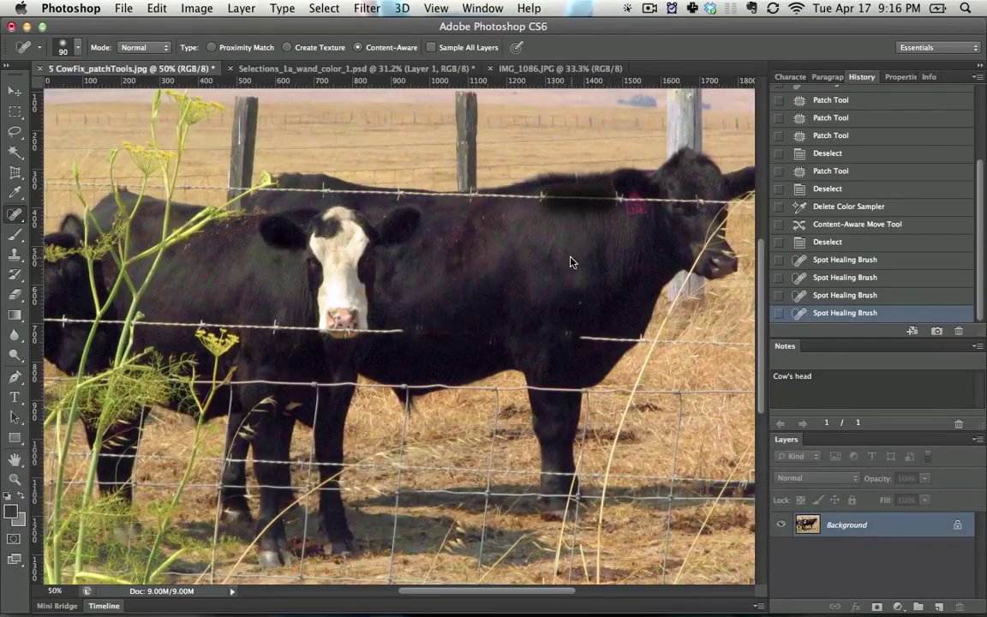
key("super+equal")
key("super+equal")
key("space")
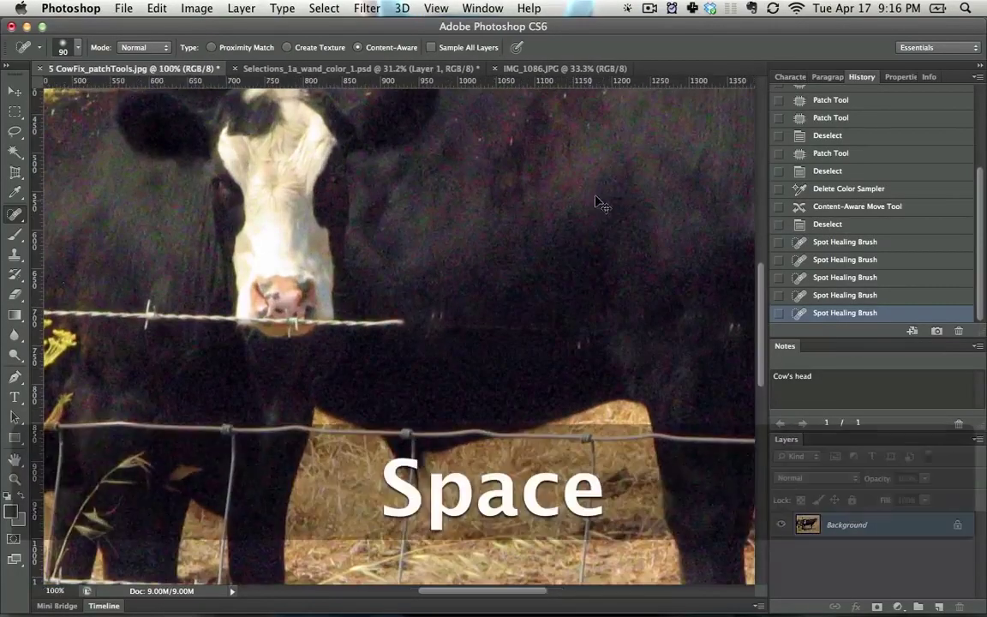
left_click_drag(597, 202, 357, 357)
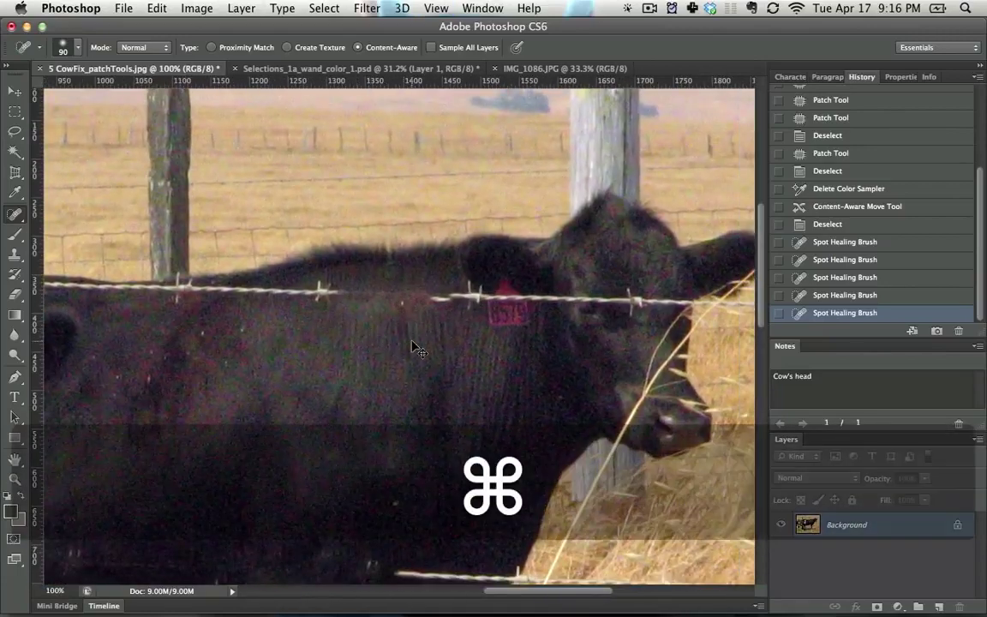
key("super+z")
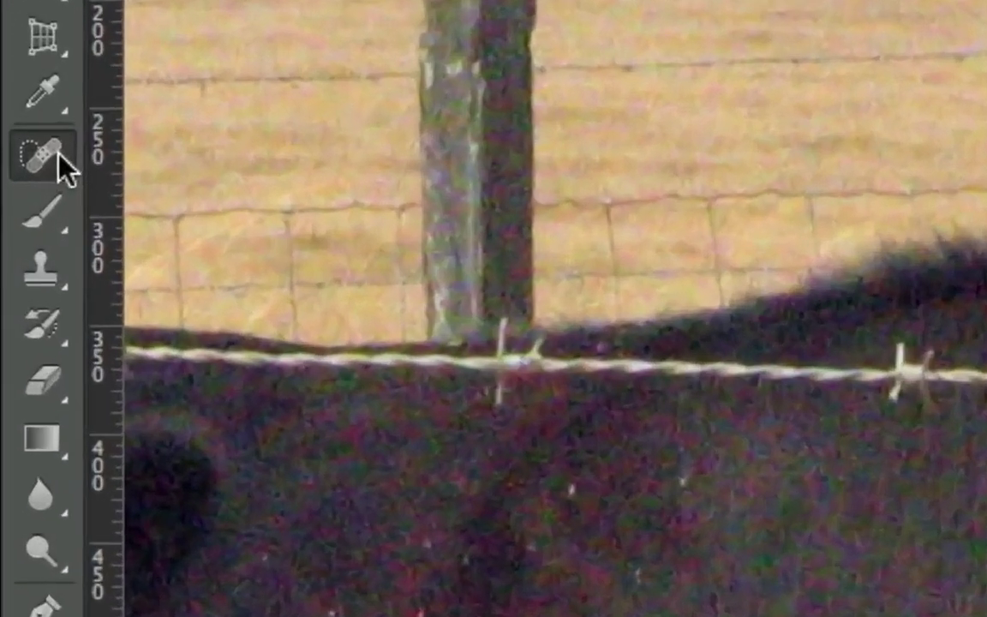
- Paint out the upper wire across the cow's shoulder with the Healing Brush, sampling clean fur from below the wire
left_click(24, 216)
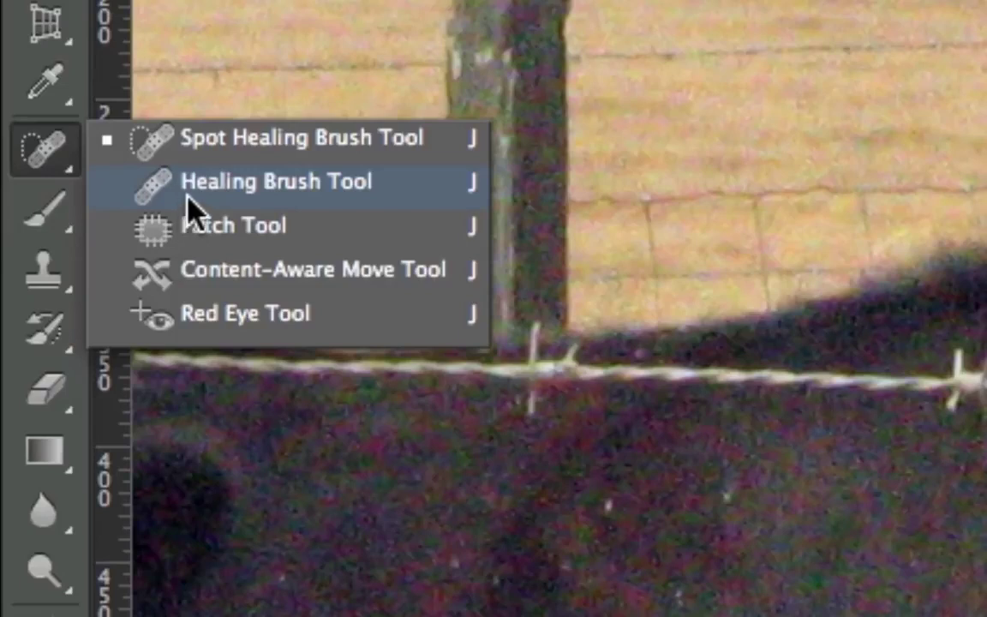
left_click(188, 195)
key("alt")
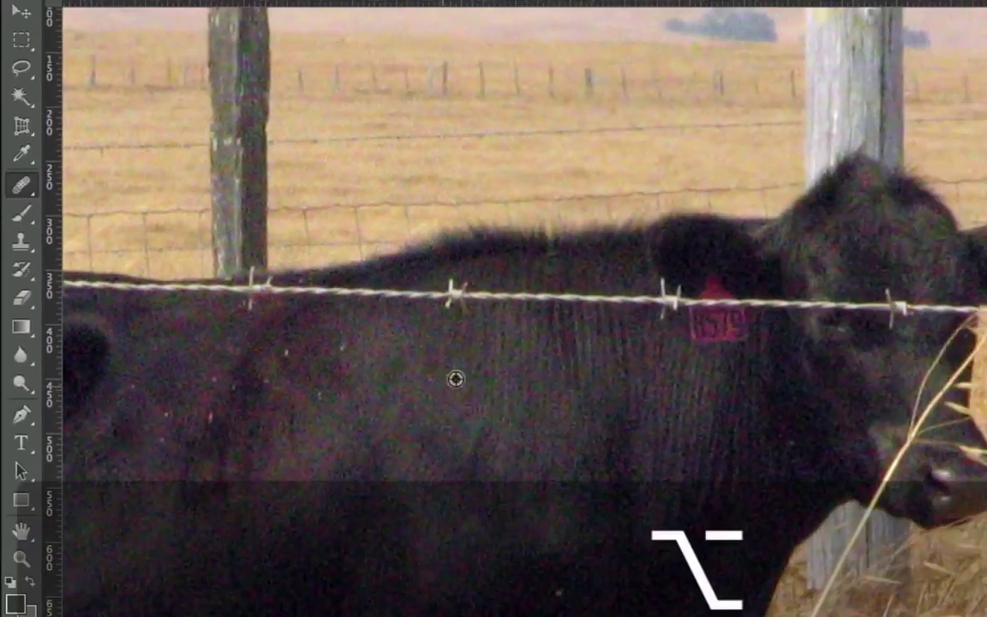
left_click(567, 302)
left_click(855, 213)
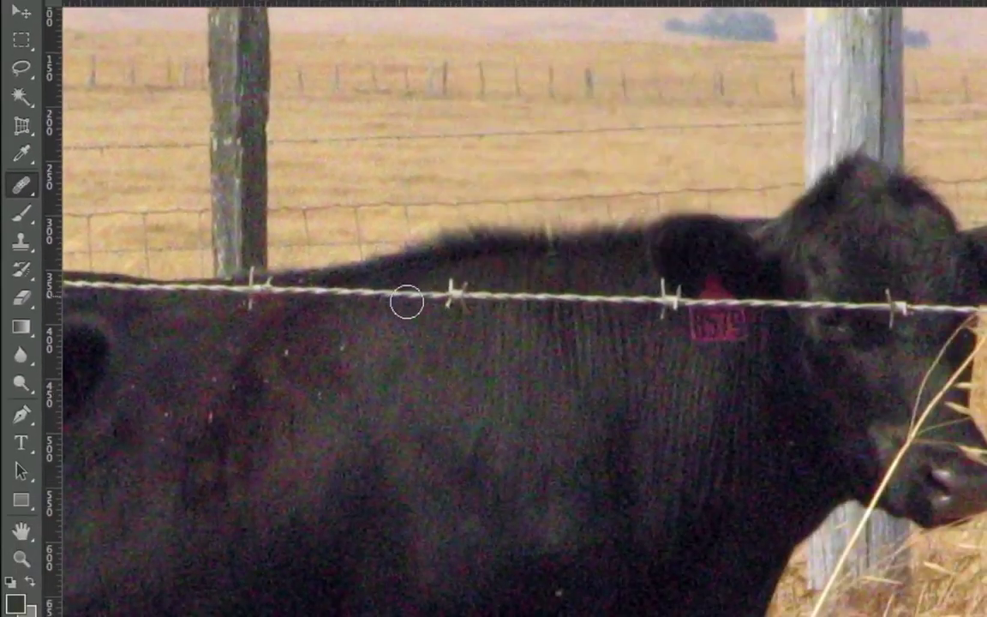
key("alt")
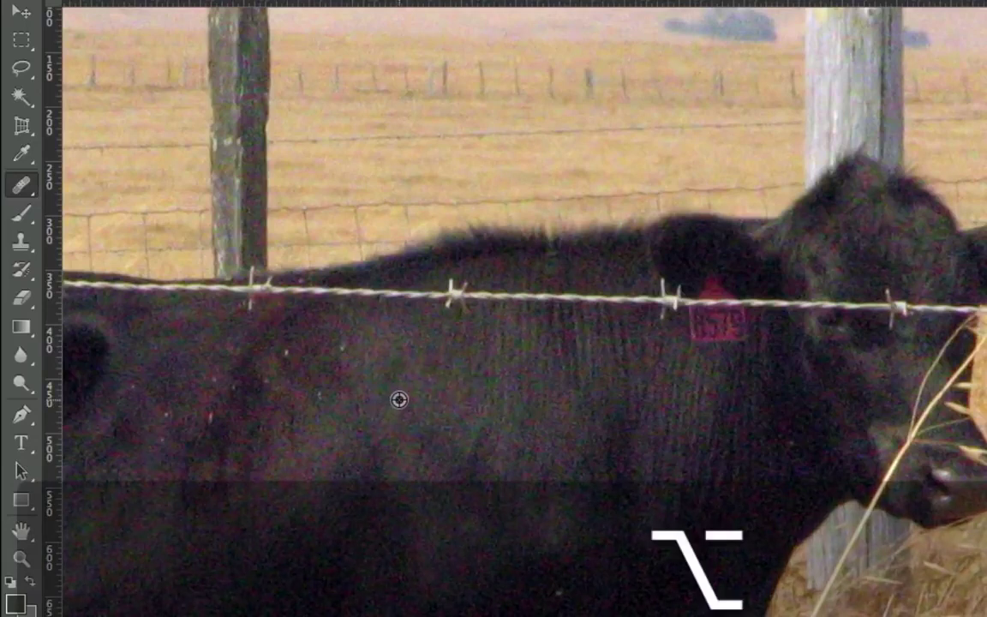
left_click(400, 396, "alt")
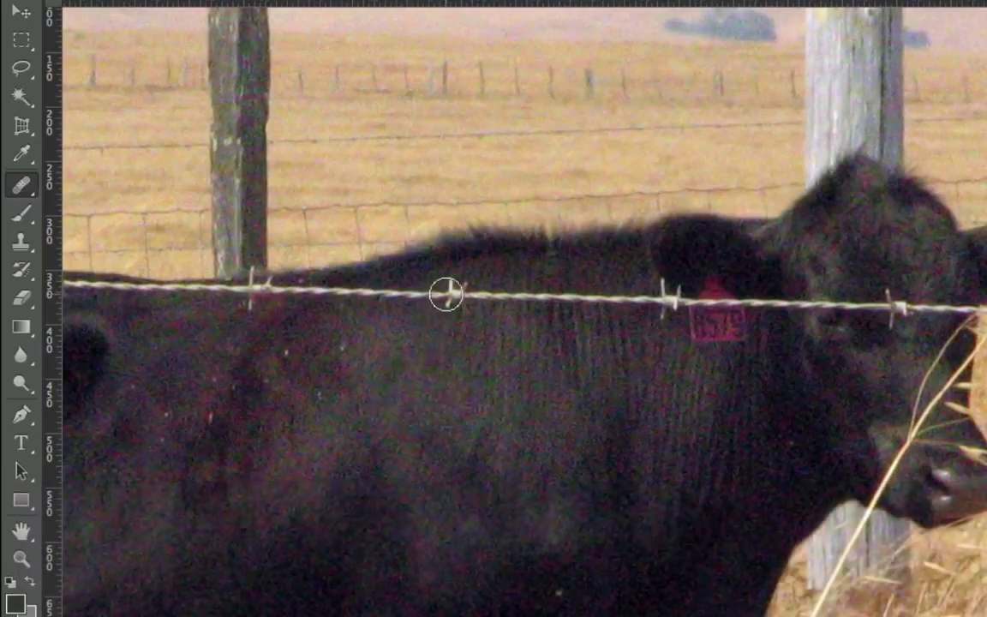
mouse_move(445, 293)
left_mouse_down()
mouse_move(563, 298)
mouse_move(403, 291)
left_mouse_up()
left_click_drag(531, 300, 655, 296)
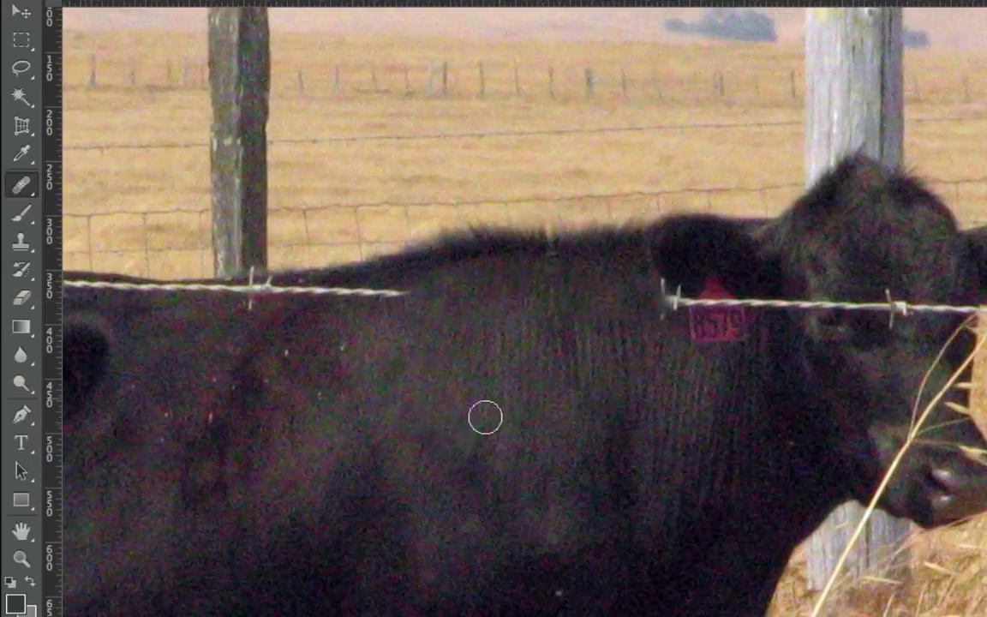
- Review the Healing Brush's size settings and its layer sampling options, keeping Current & Below
right_click(415, 369)
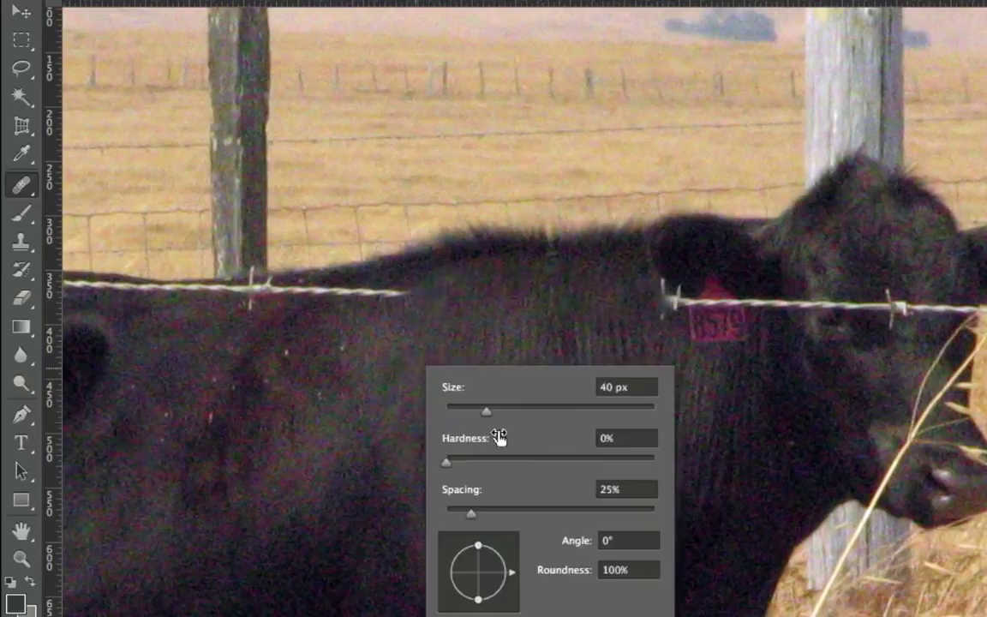
key("Return")
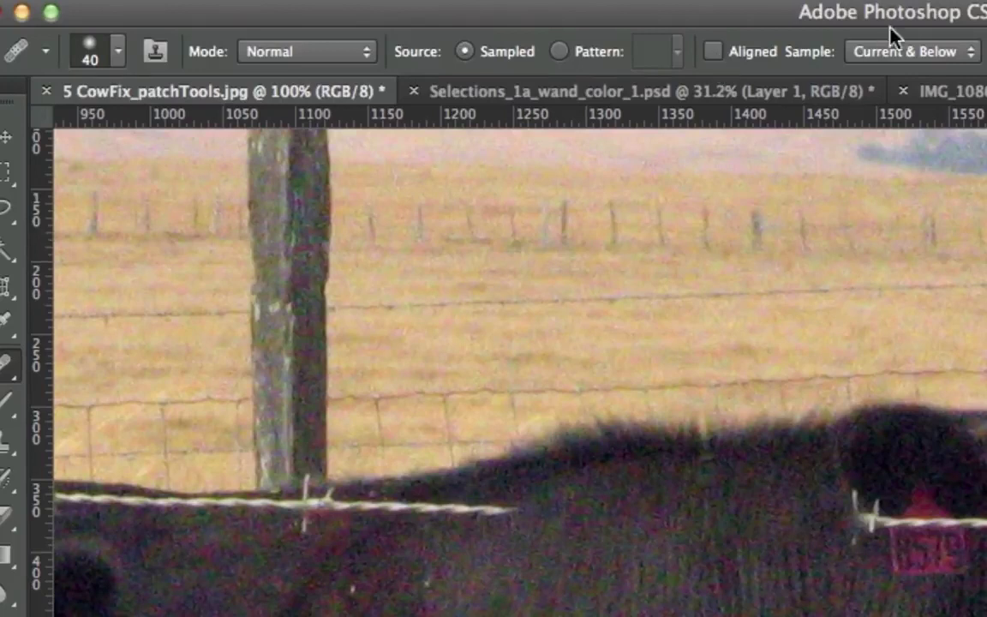
left_click(909, 53)
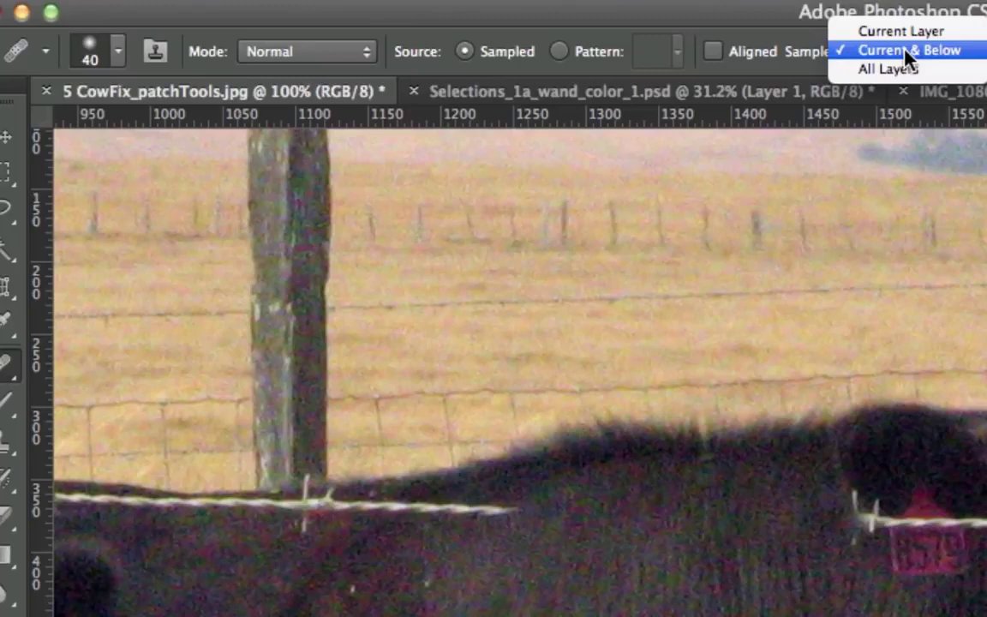
left_click(906, 52)
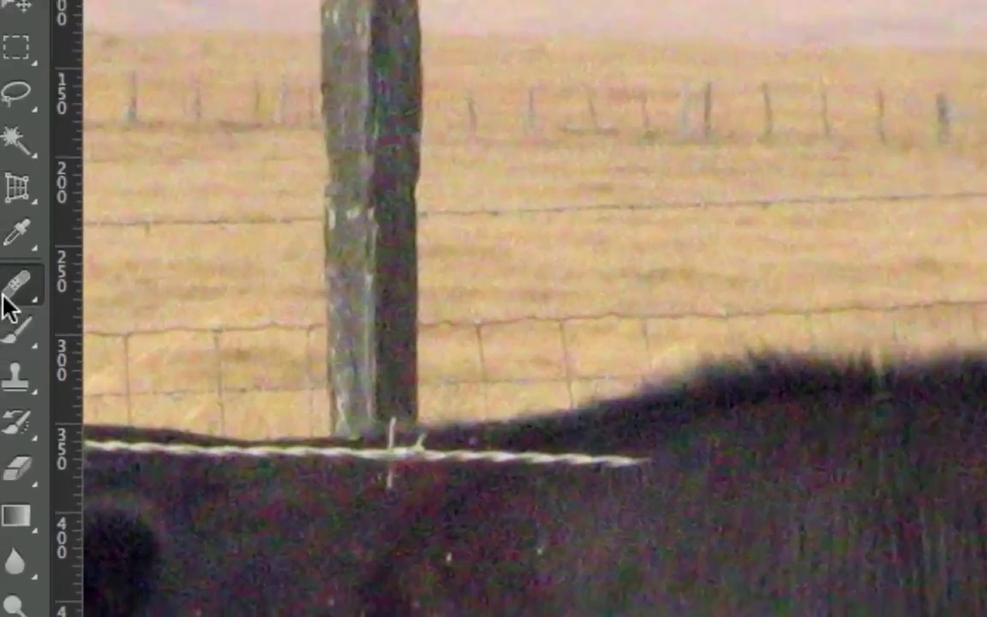
- Patch the barbed wire segment just left of the white-faced cow's muzzle using nearby clean fur with the Patch Tool, and deselect
left_click(7, 367)
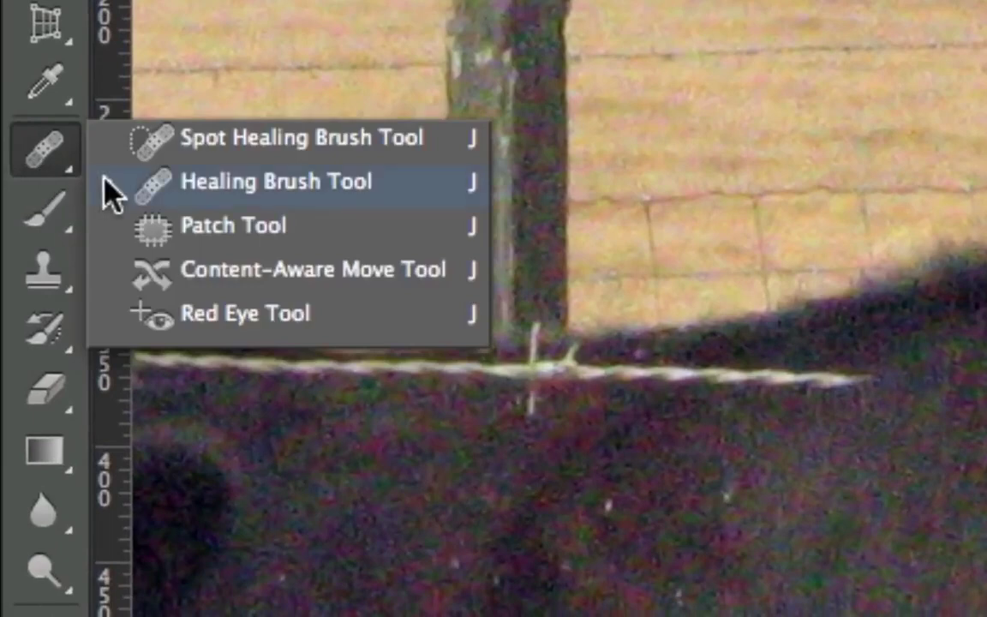
left_click(193, 225)
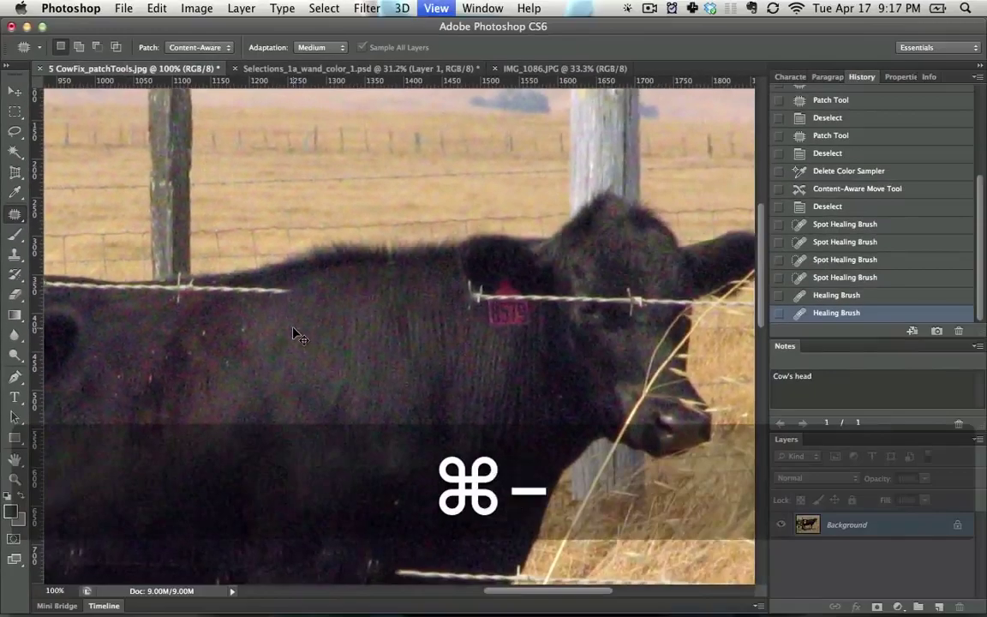
key("super+minus")
left_click_drag(26, 343, 209, 346)
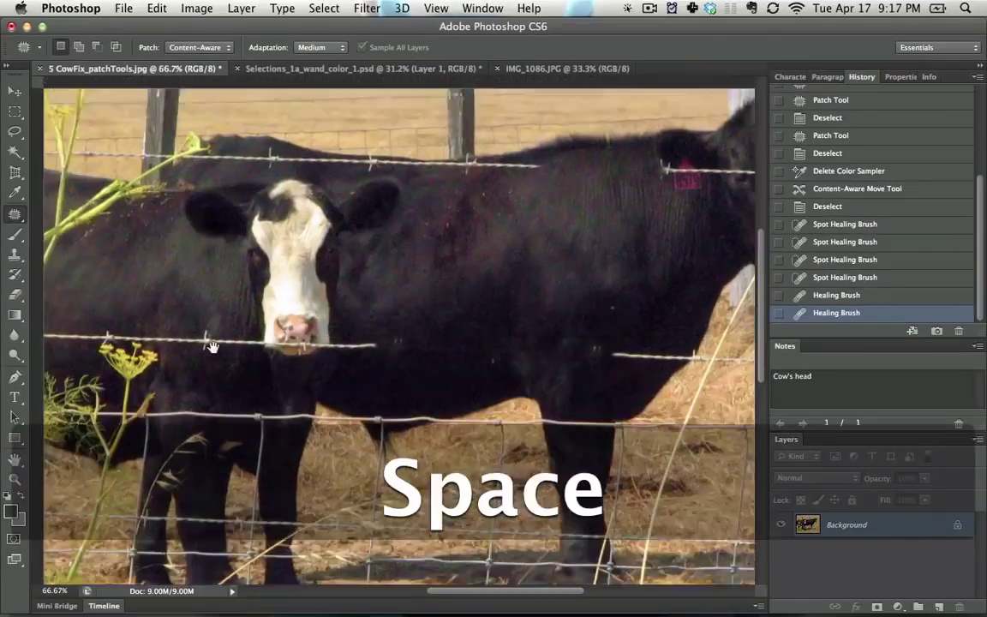
left_click_drag(129, 360, 292, 359)
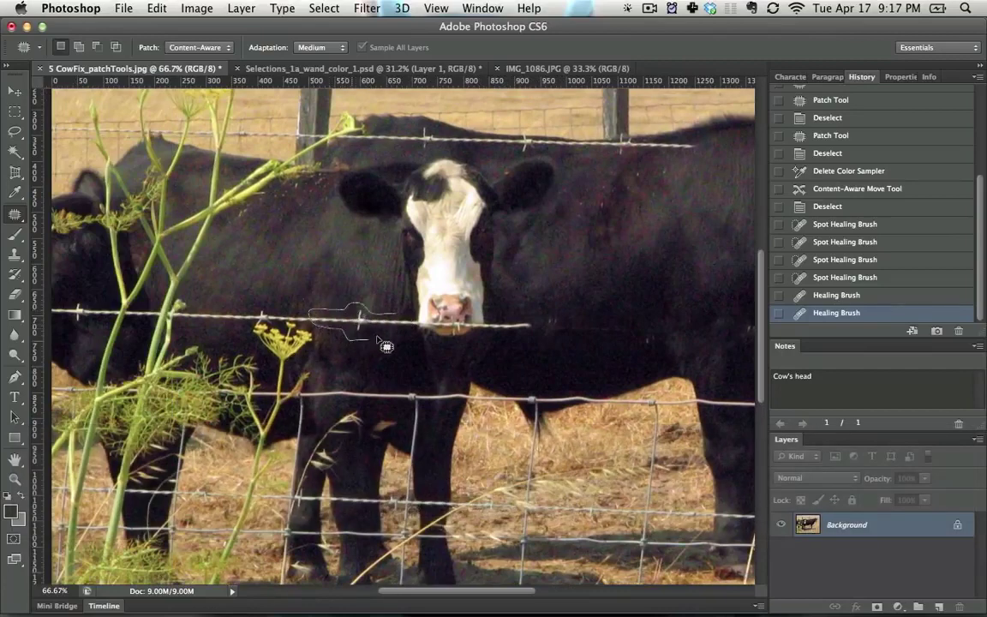
left_click_drag(408, 340, 336, 283)
key("super+d")
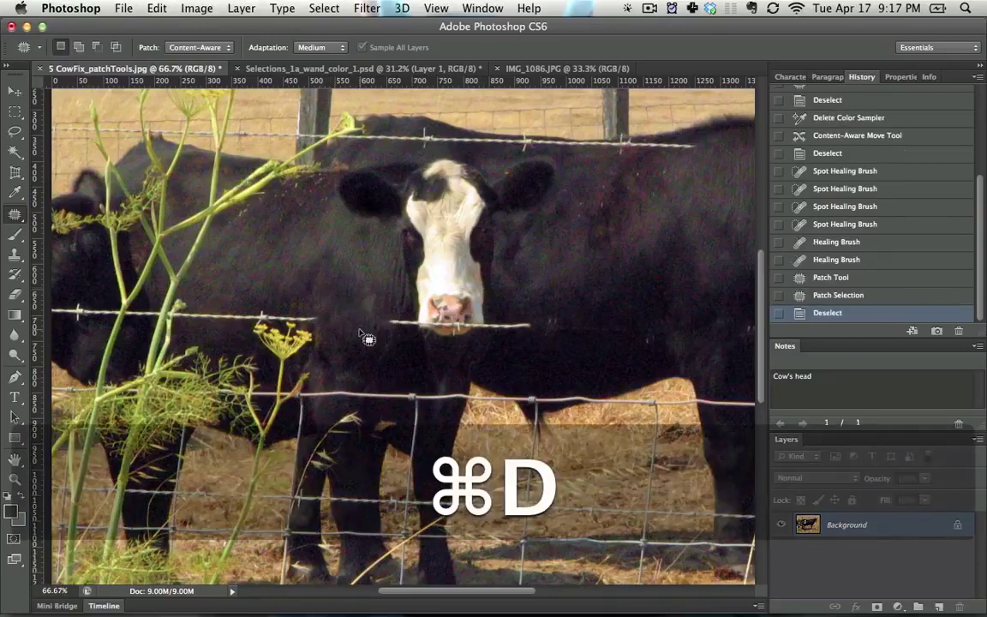
- Try to patch the wire crossing the white-faced cow's muzzle with the Patch Tool, undo the patch and clear the selection
key("super+equal")
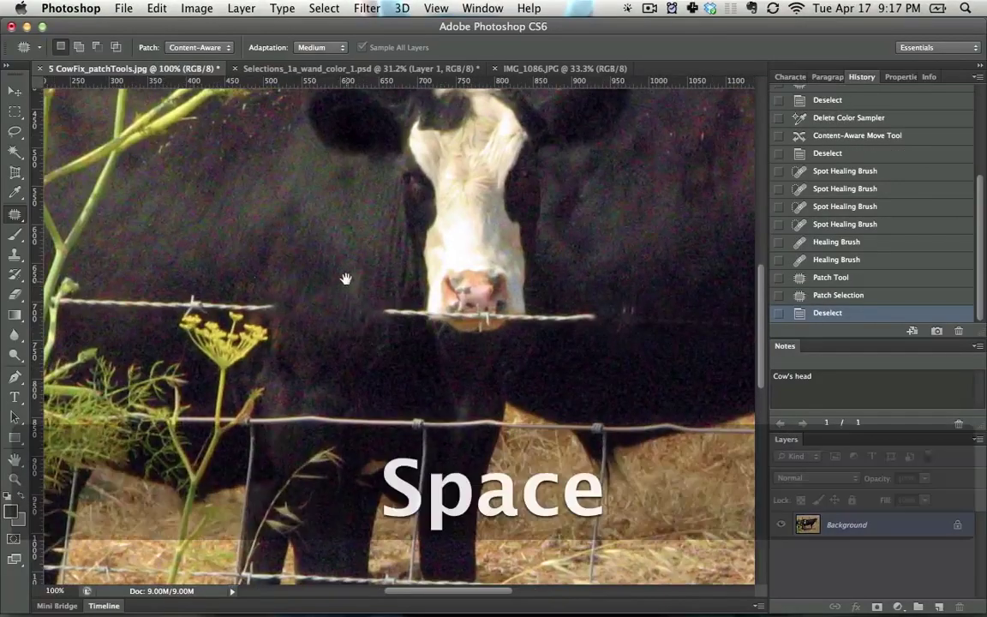
left_click_drag(346, 277, 324, 358)
left_click_drag(321, 282, 223, 282)
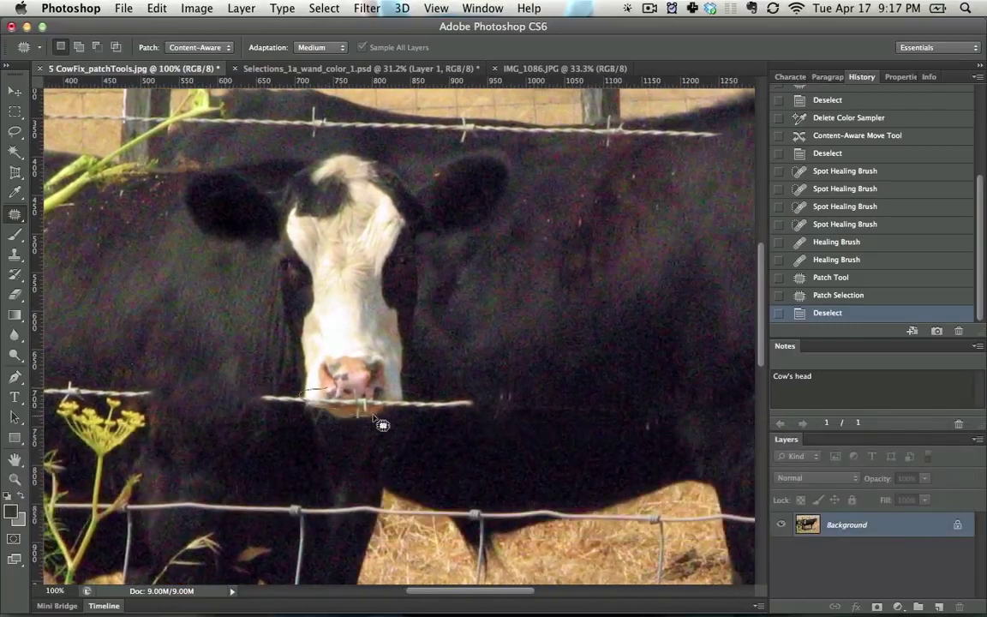
mouse_move(409, 395)
left_mouse_down()
mouse_move(301, 392)
mouse_move(318, 357)
left_mouse_up()
key("super+z")
key("super+d")
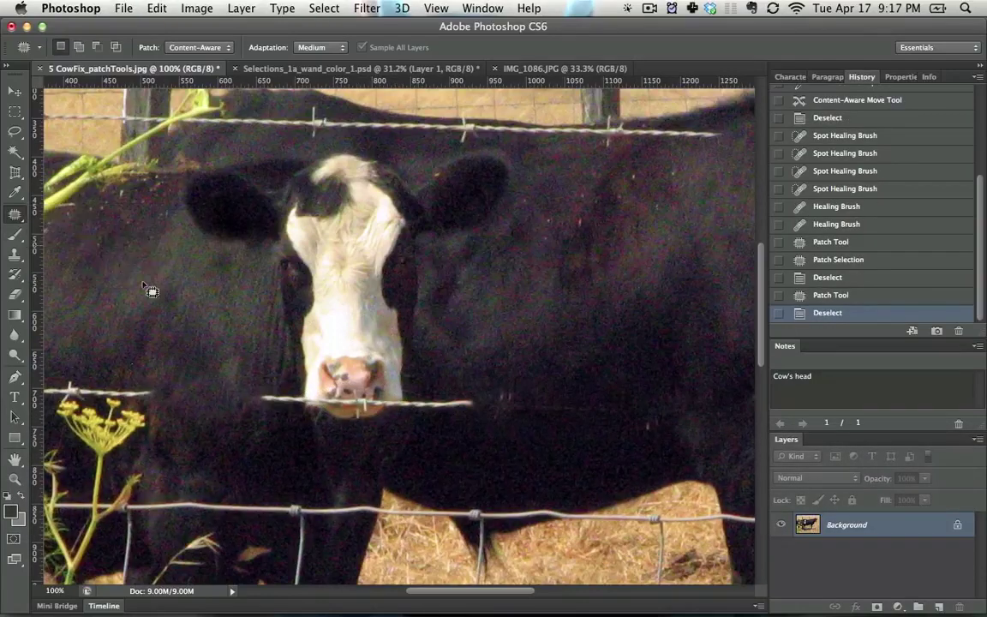
- Outline the black cow's head, including both ears and the muzzle, using the Content-Aware Move Tool in Move mode
right_click(319, 350)
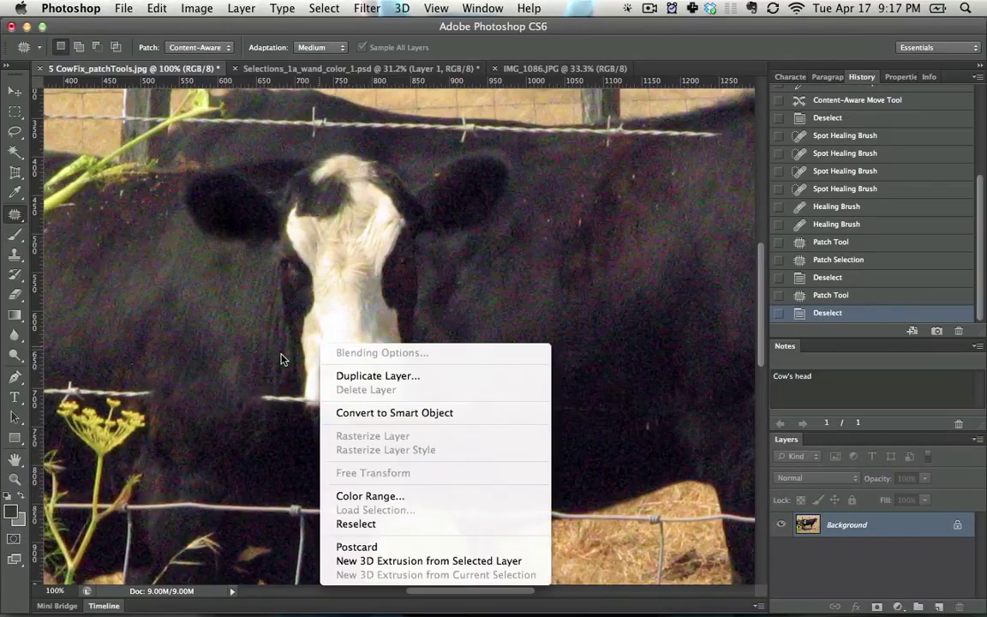
key("Escape")
left_click(15, 214)
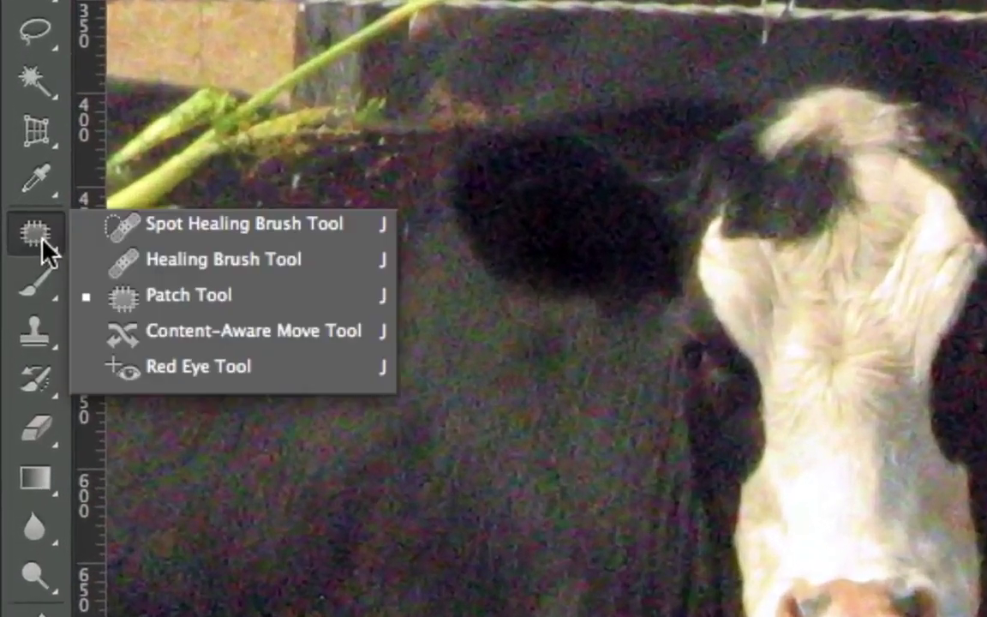
left_click(171, 352)
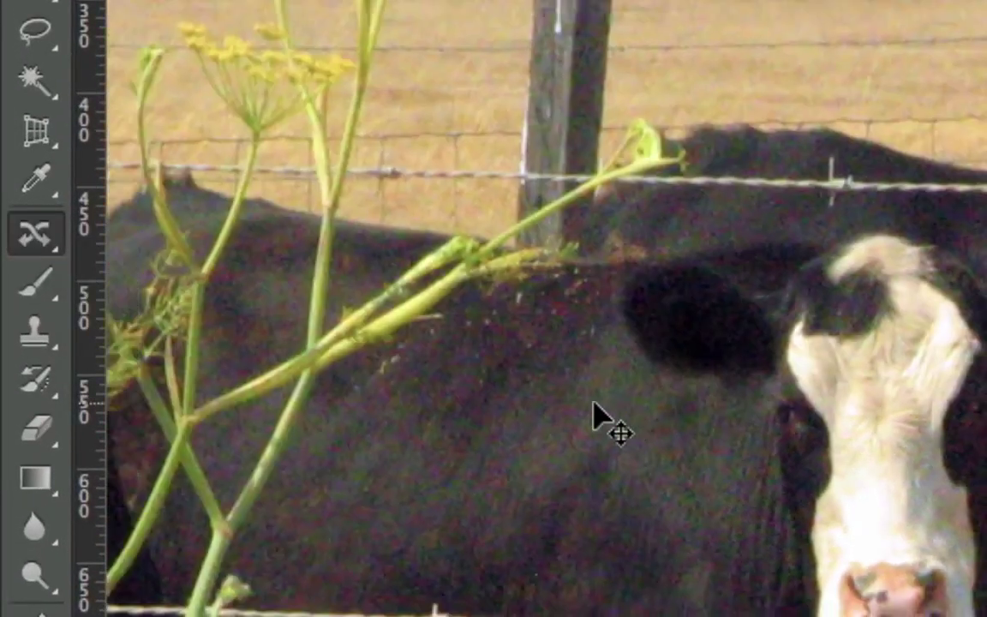
left_click(42, 243)
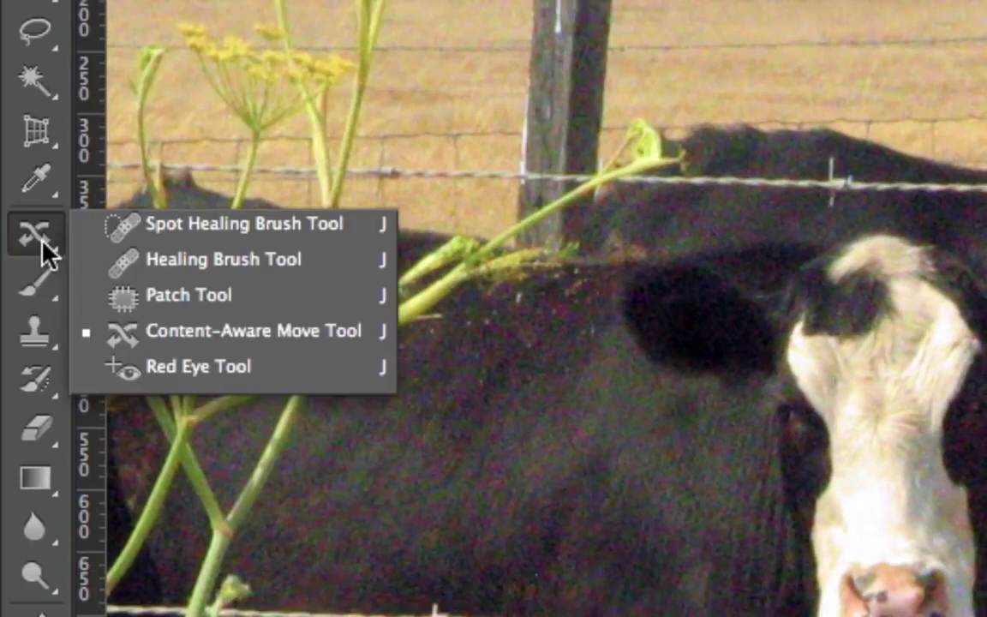
left_click(152, 343)
left_click_drag(166, 375, 416, 500)
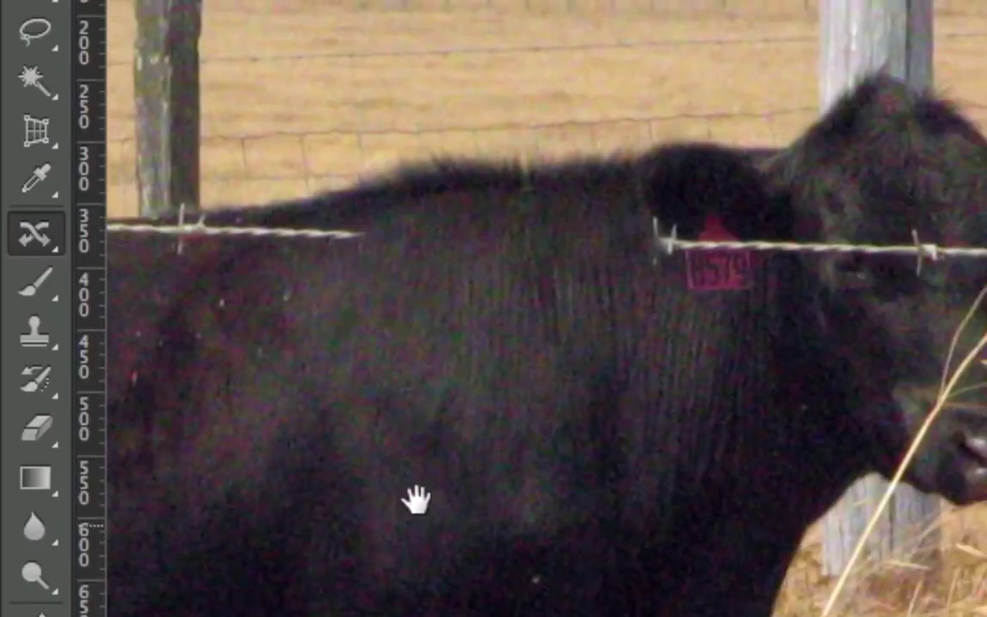
key("ctrl+minus")
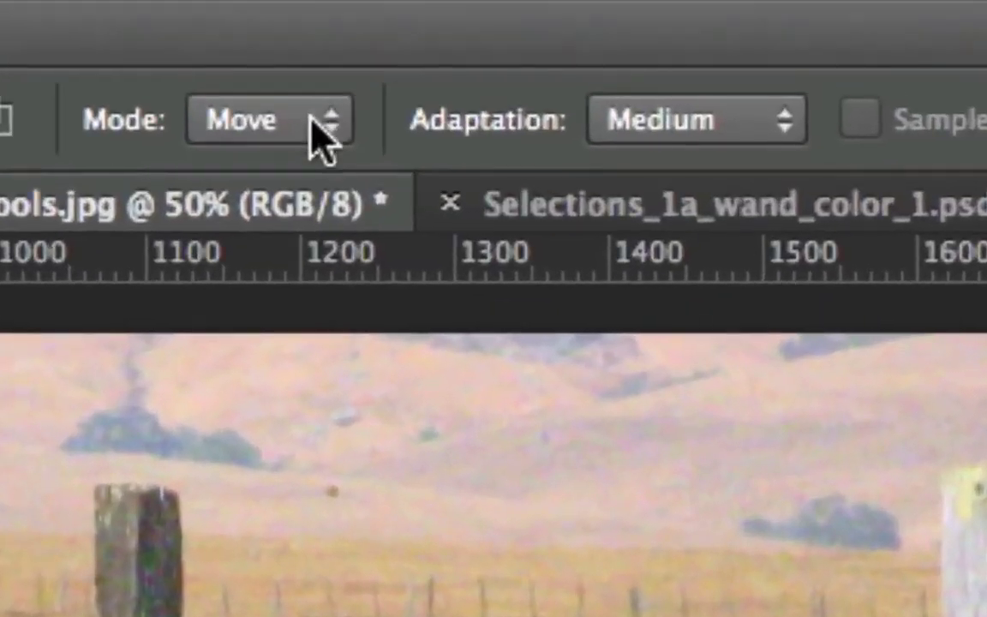
left_click(320, 133)
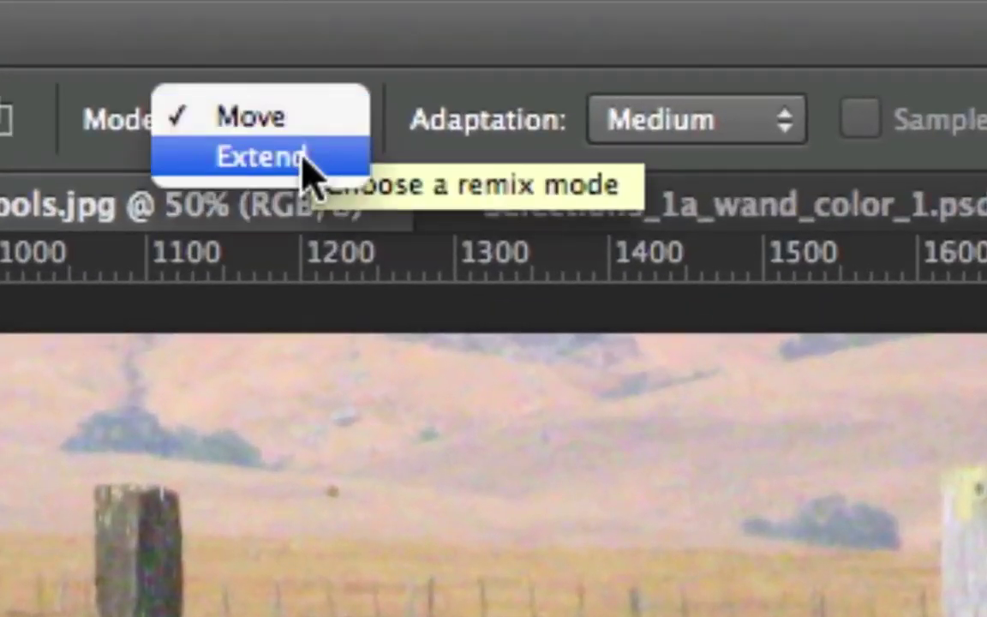
left_click(302, 129)
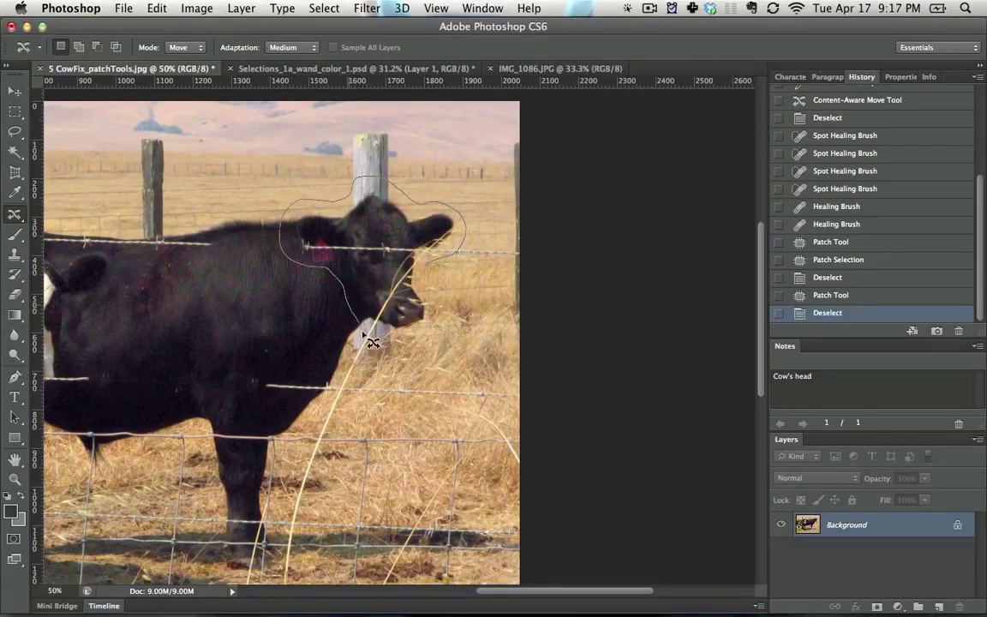
left_click_drag(441, 289, 436, 330)
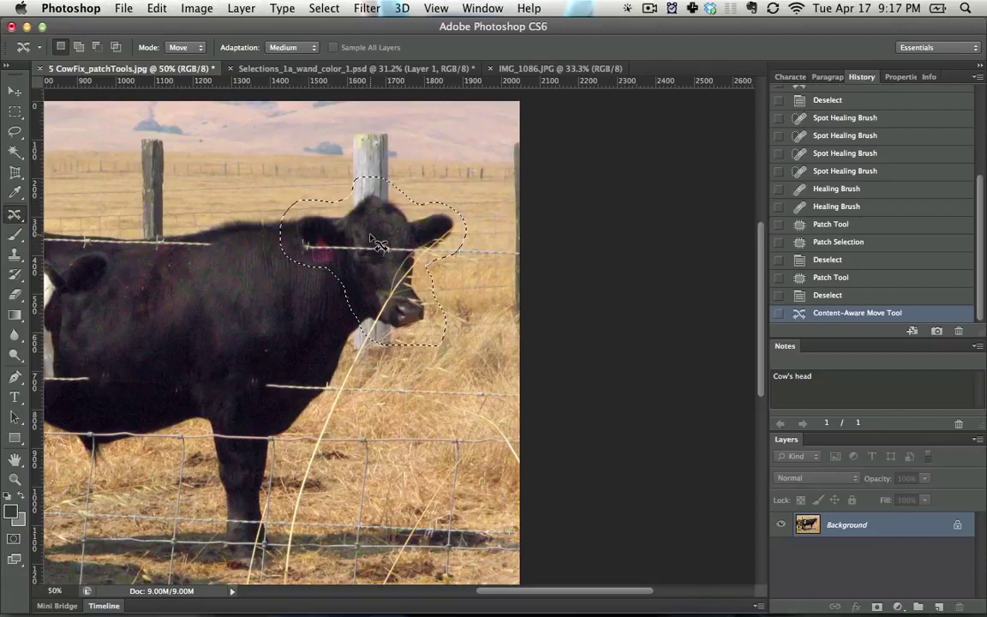
- Try moving the outlined cow's head down onto the grass beside its front leg, deselect, and undo back to the head outline
mouse_move(341, 202)
left_mouse_down()
mouse_move(405, 383)
mouse_move(410, 479)
left_mouse_up()
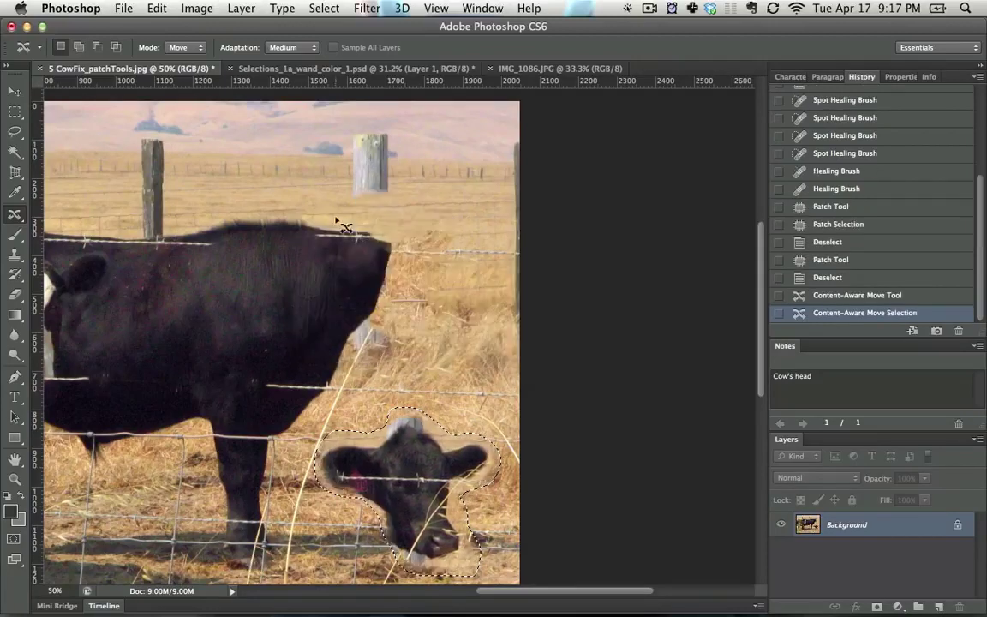
key("super+d")
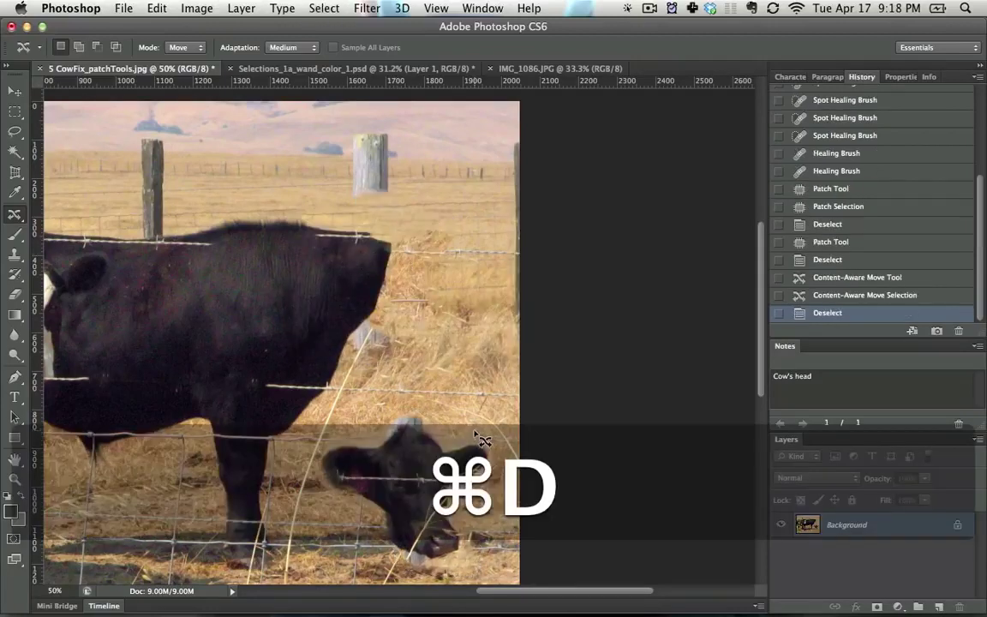
key("alt+super+z")
key("alt+super+z")
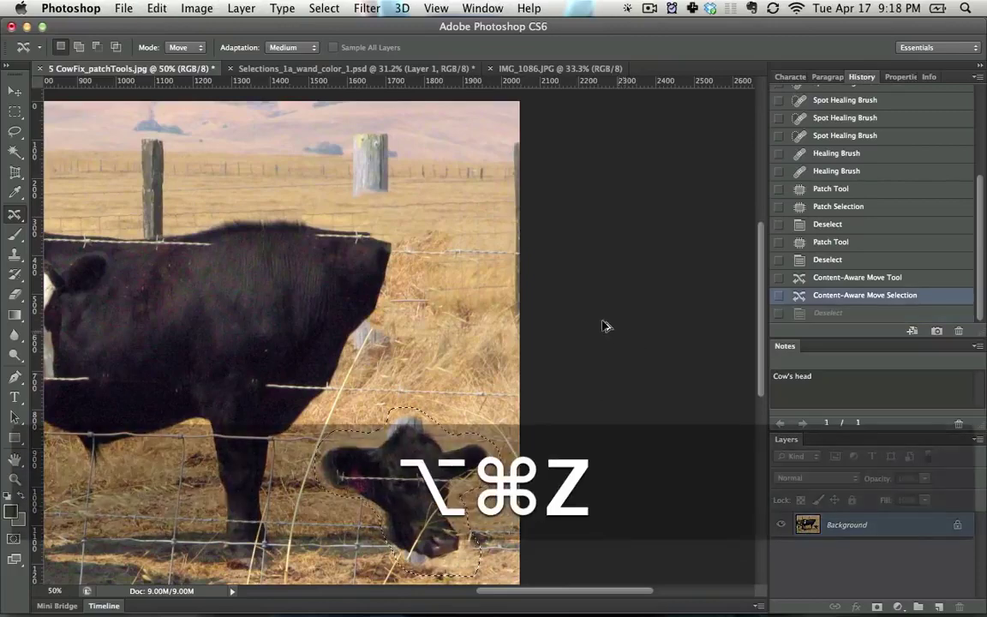
- Set the Content-Aware Move mode to Extend, shift the outlined head slightly left to shorten the cow's neck, and deselect
left_click(186, 47)
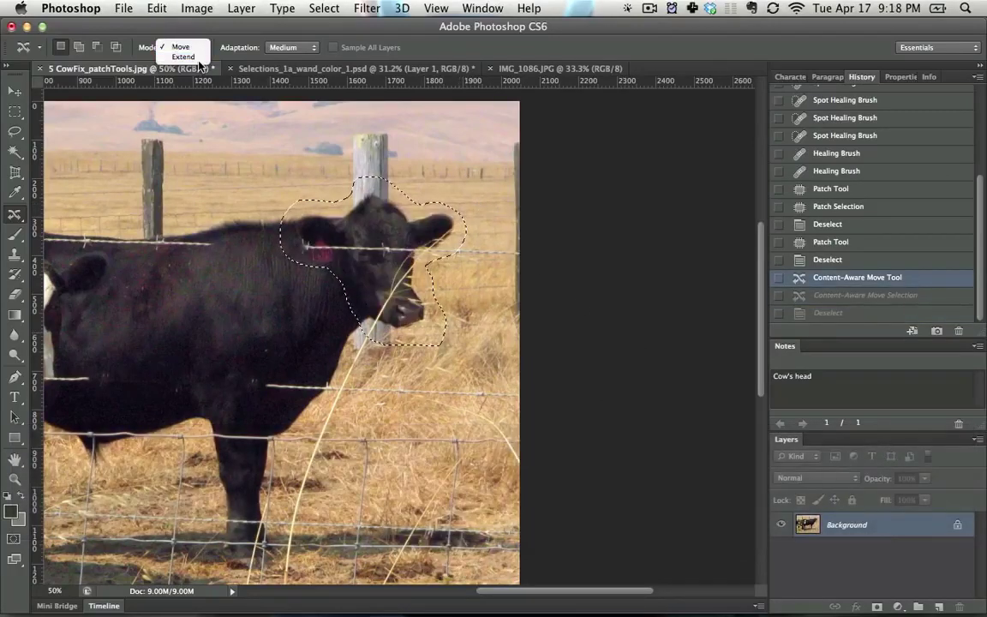
left_click(171, 57)
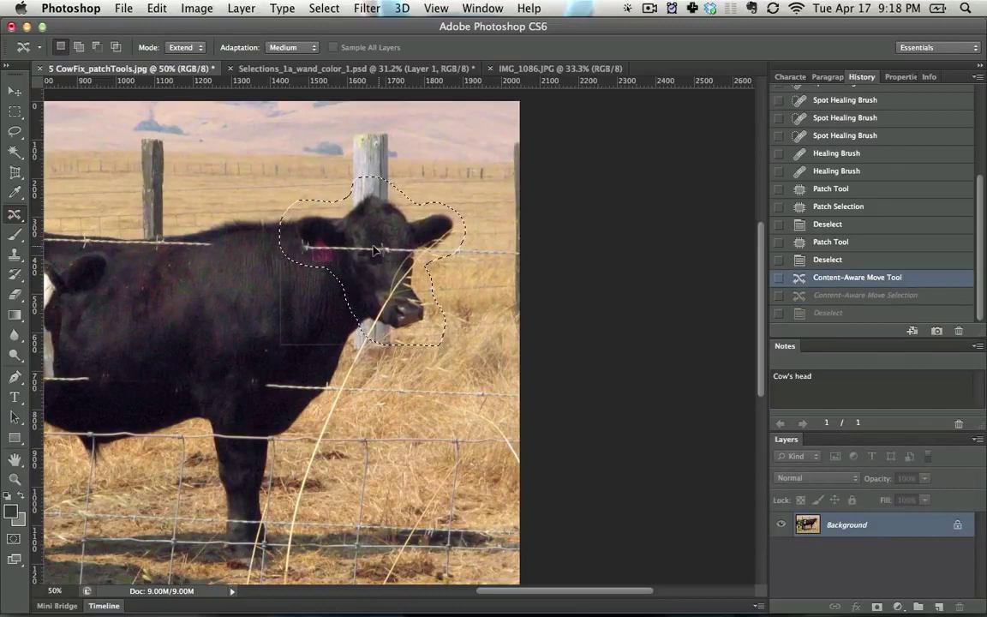
left_click_drag(385, 244, 358, 249)
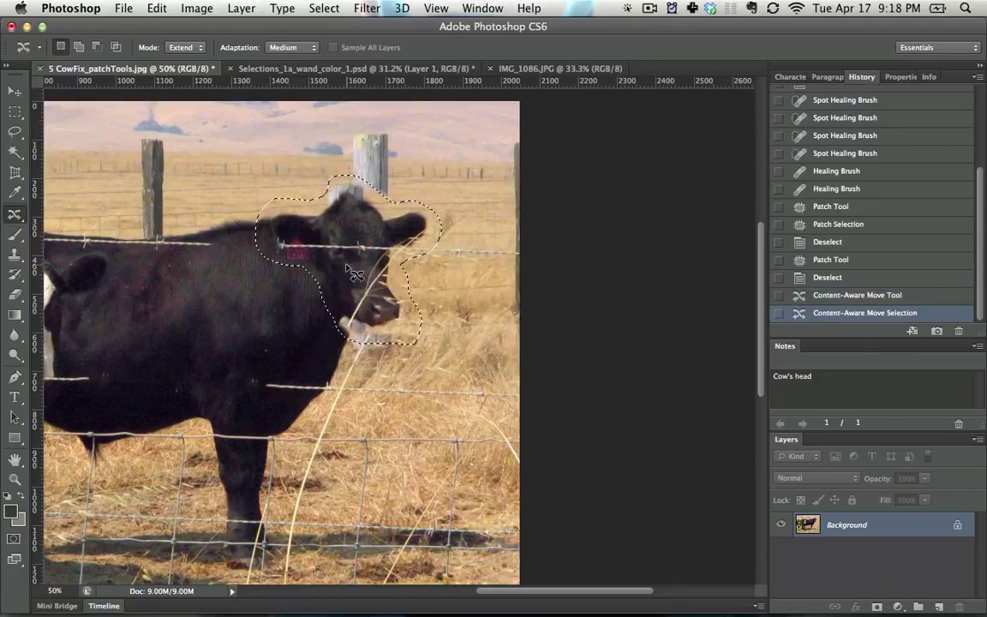
key("super+d")
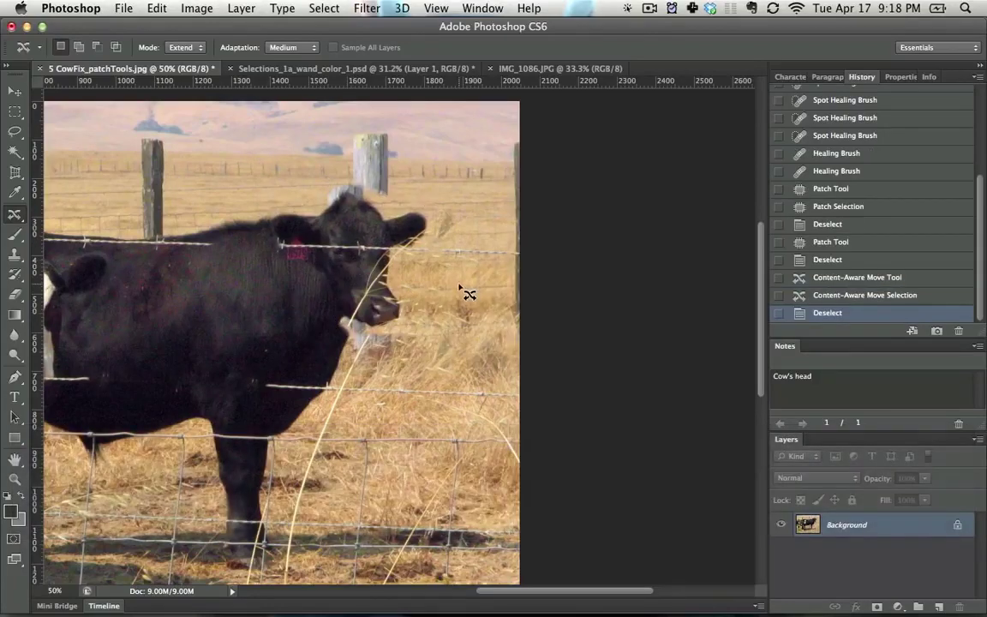
- Compare the photo before and after the head shift by undoing and restoring it
key("alt+super+z")
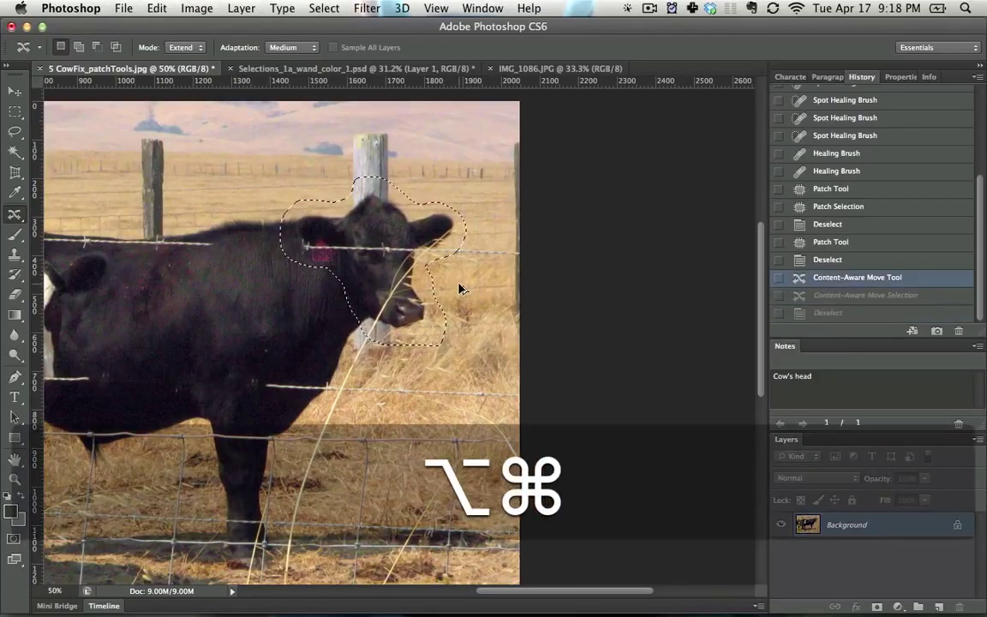
key("alt+super+z")
key("super+z")
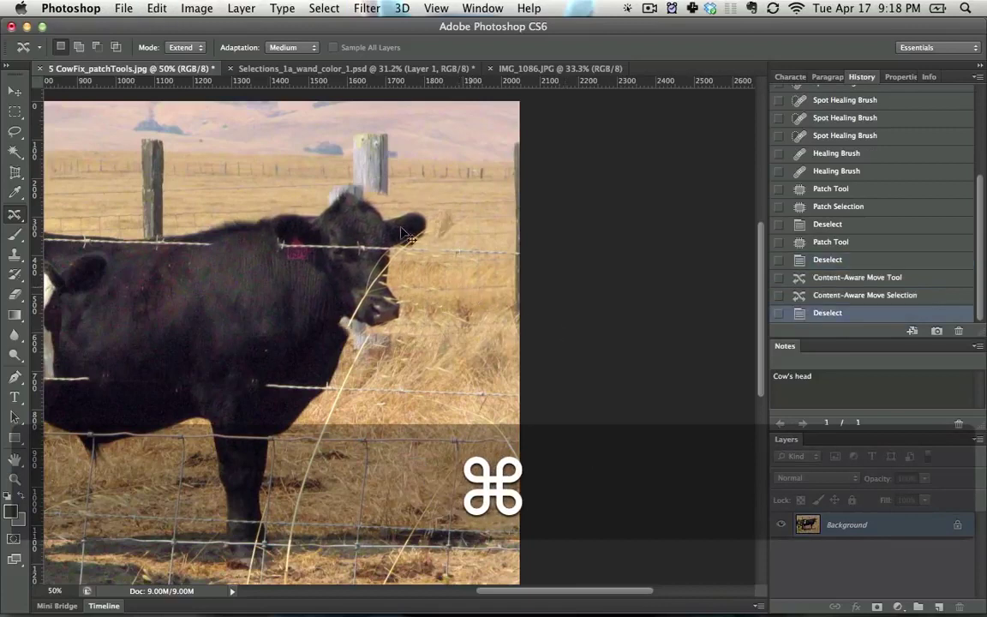
key("super+z")
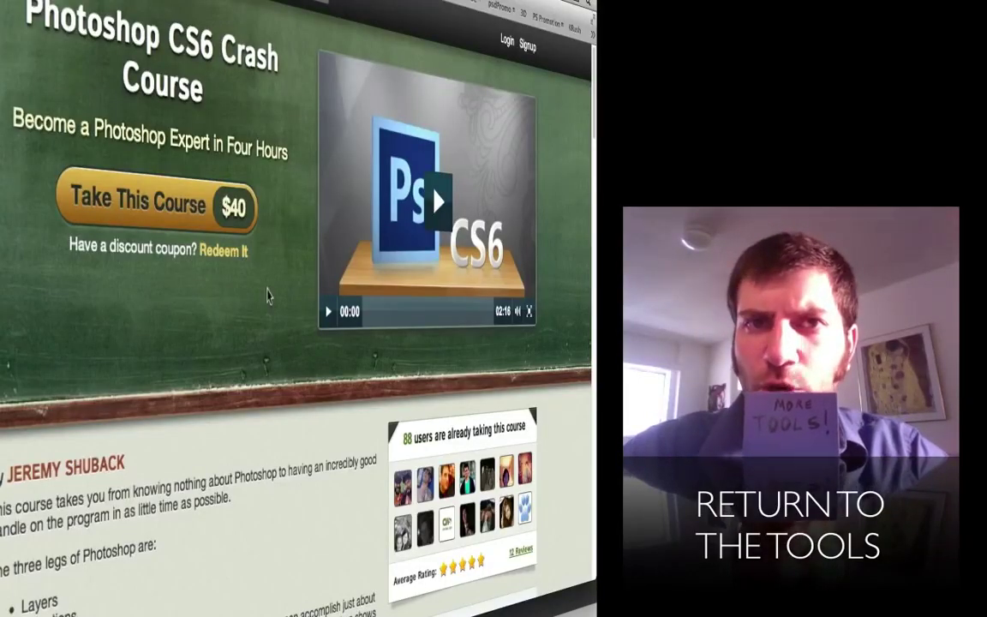
scroll(268, 296, "down", 5)
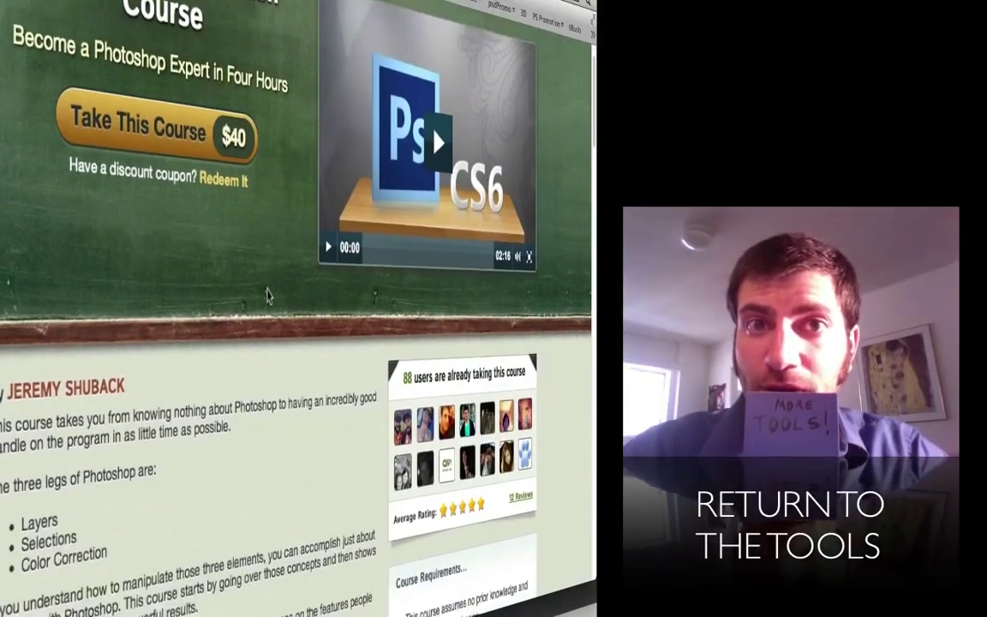
scroll(267, 295, "down", 4)
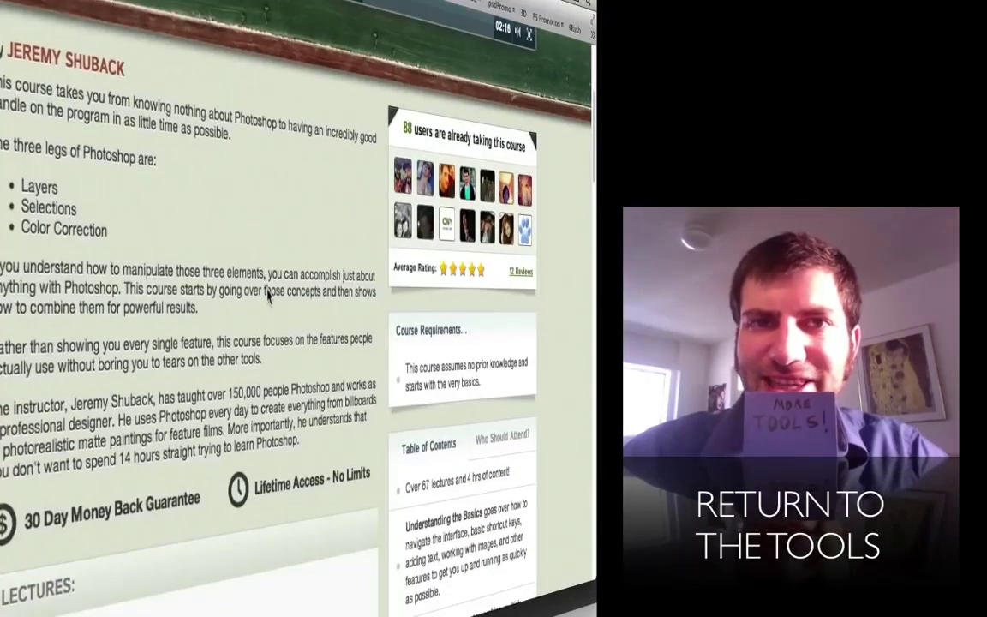